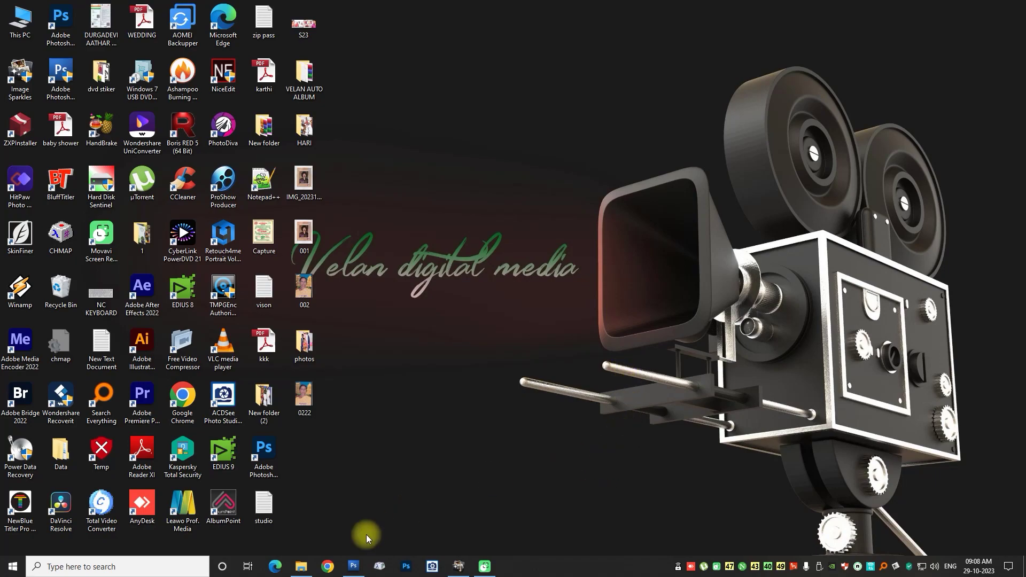
# Open DSC_0369 from the photos folder in Photoshop and drag its window larger
pyautogui.click(356, 563)
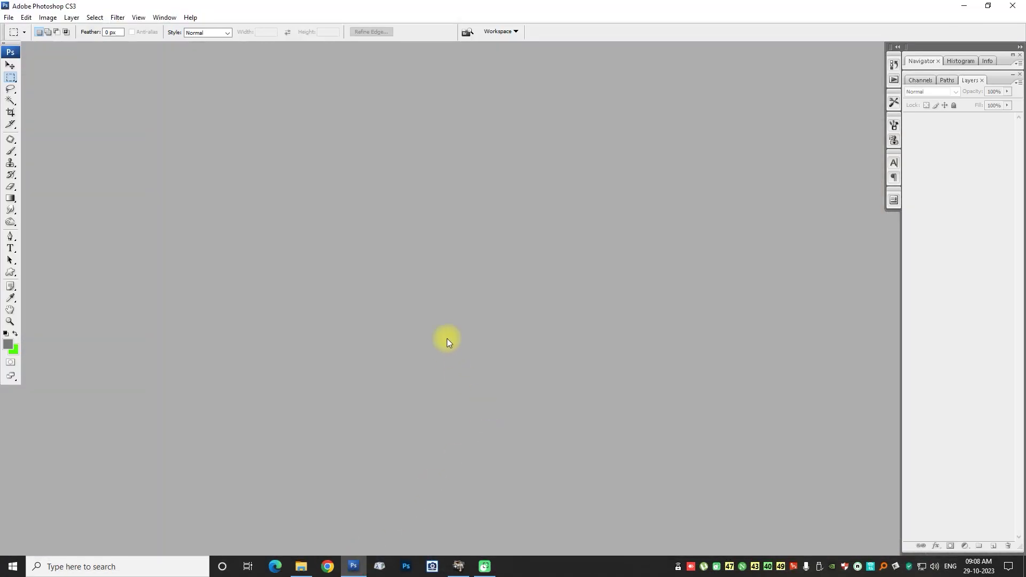
pyautogui.hotkey('ctrl', 'o')
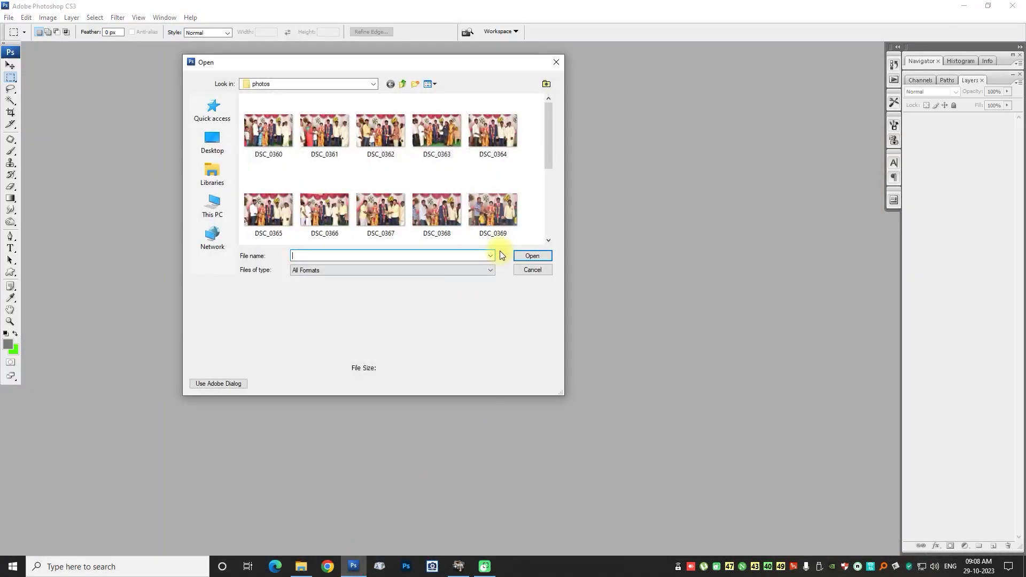
pyautogui.click(493, 211)
pyautogui.doubleClick(493, 210)
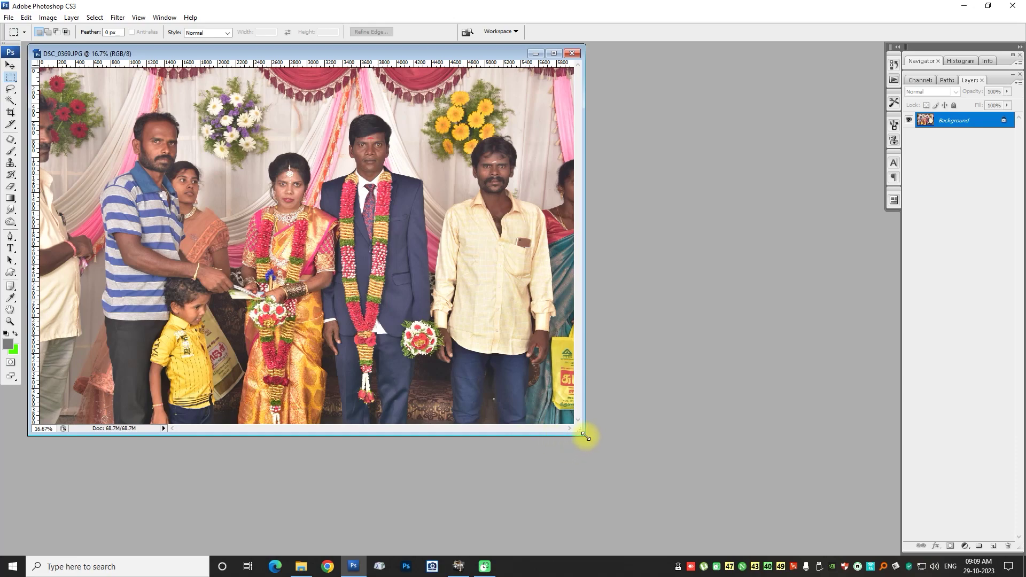
pyautogui.moveTo(585, 437); pyautogui.dragTo(685, 482)
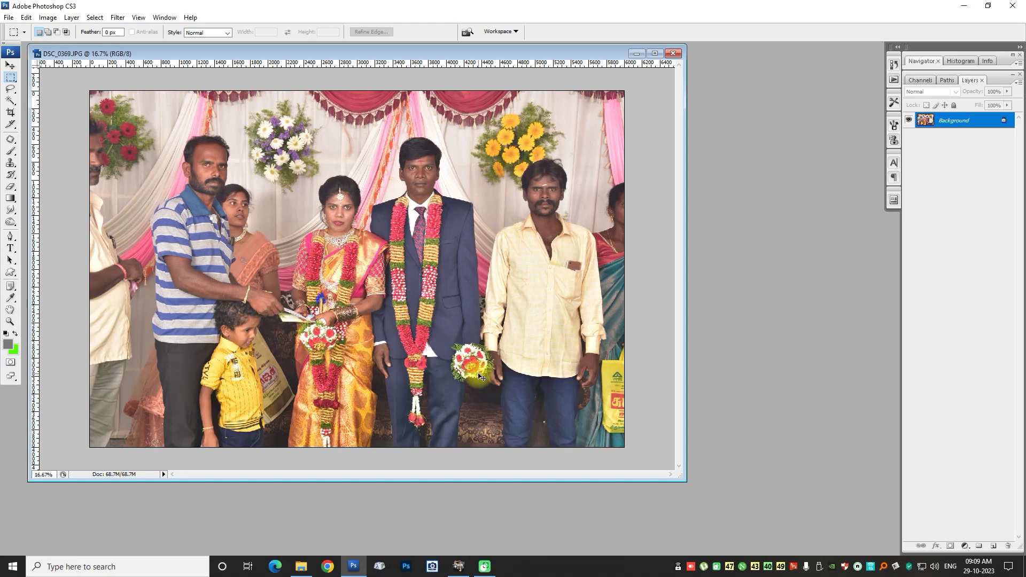
# Apply Levels with input black 26, input white 243 and output black 4
pyautogui.hotkey('ctrl', 'l')
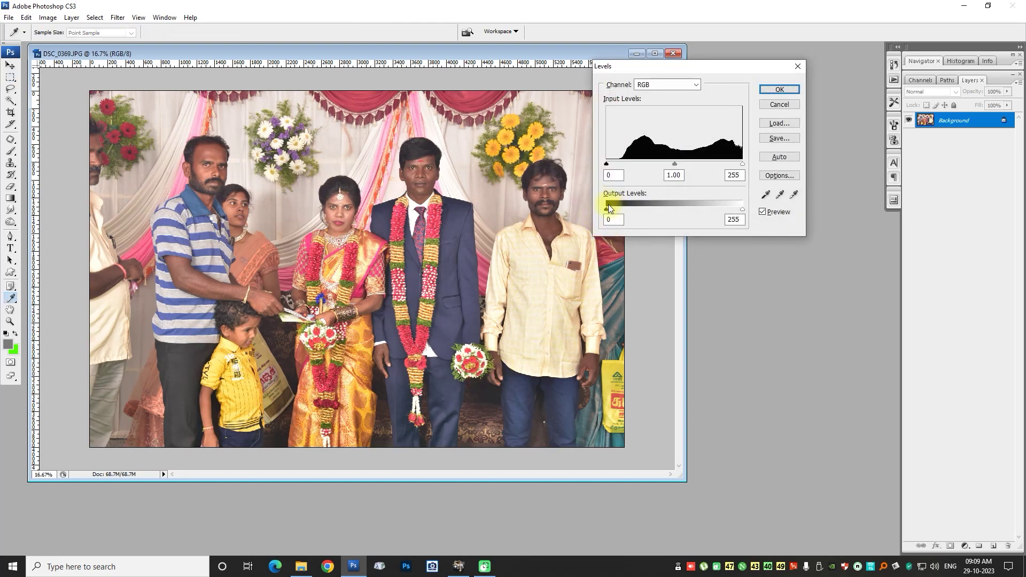
pyautogui.moveTo(606, 210); pyautogui.dragTo(609, 209)
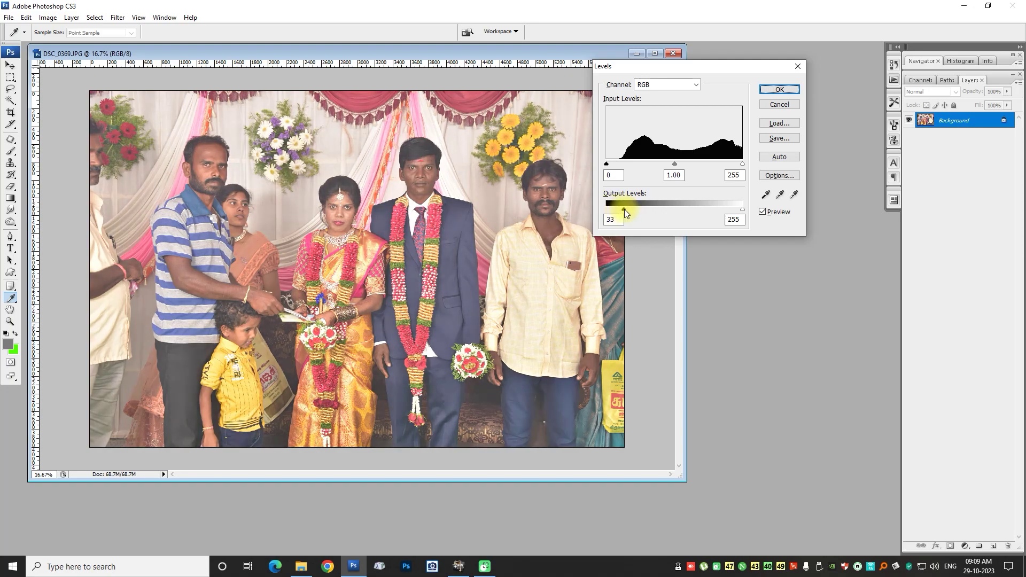
pyautogui.moveTo(742, 163); pyautogui.dragTo(736, 164)
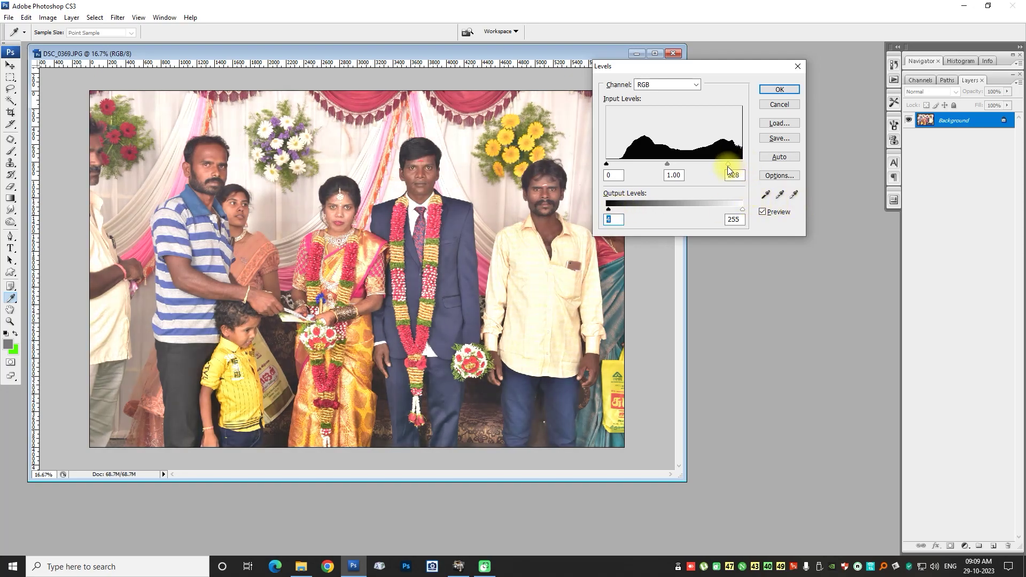
pyautogui.moveTo(614, 165); pyautogui.dragTo(670, 164)
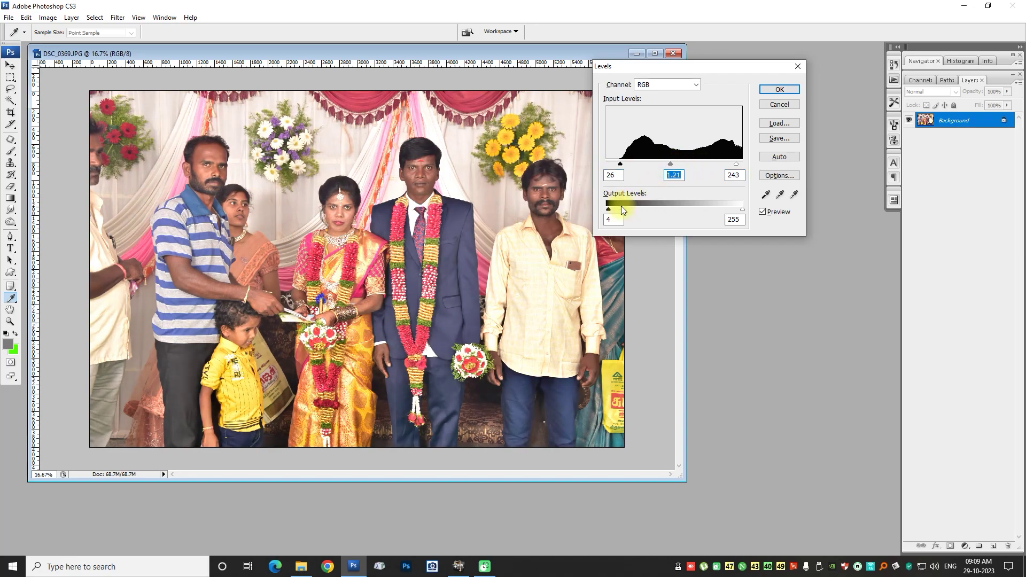
pyautogui.click(783, 89)
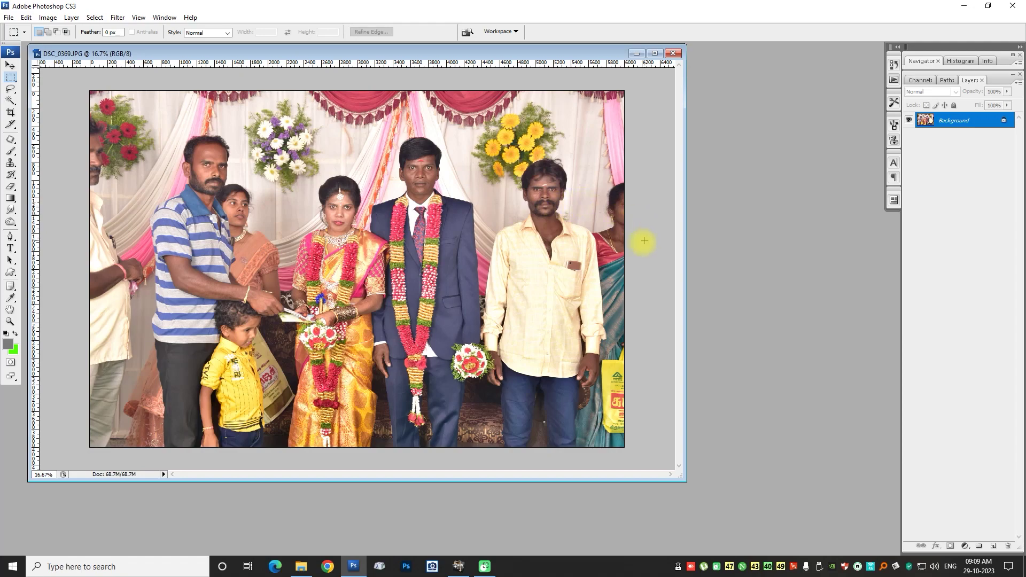
# Close DSC_0369 without saving the Levels change and launch Image Sparkle
pyautogui.click(672, 53)
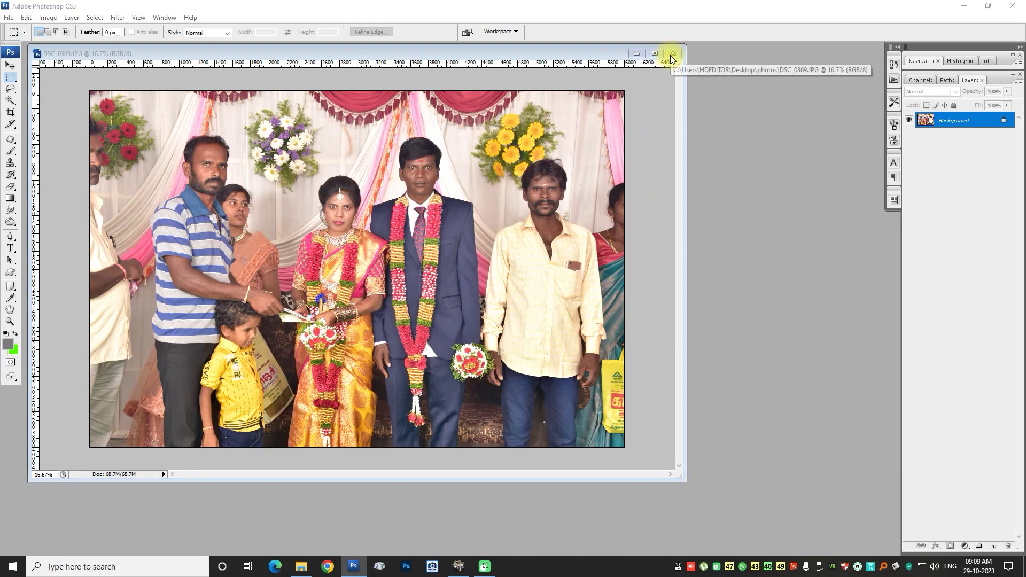
pyautogui.click(517, 216)
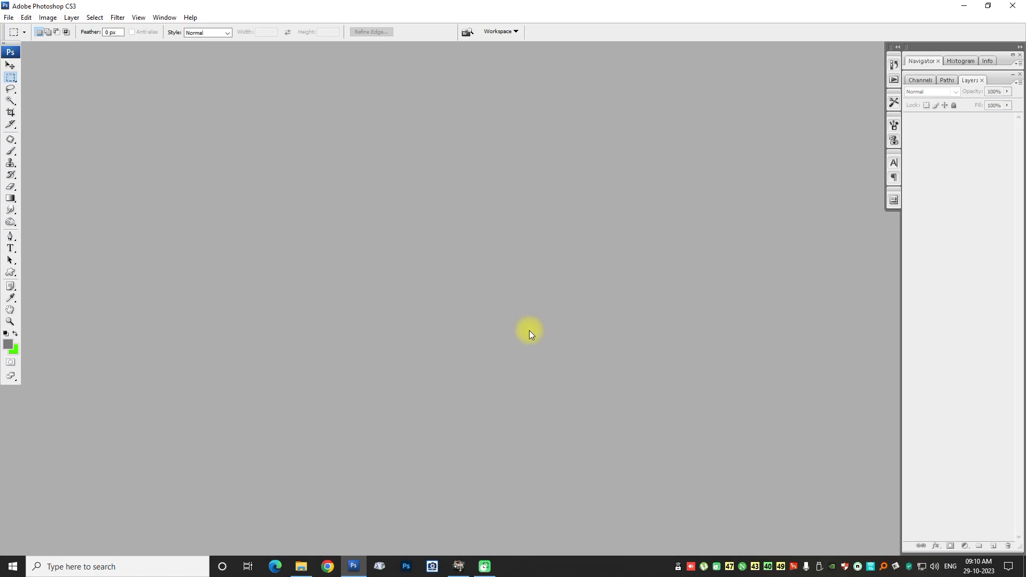
pyautogui.click(470, 556)
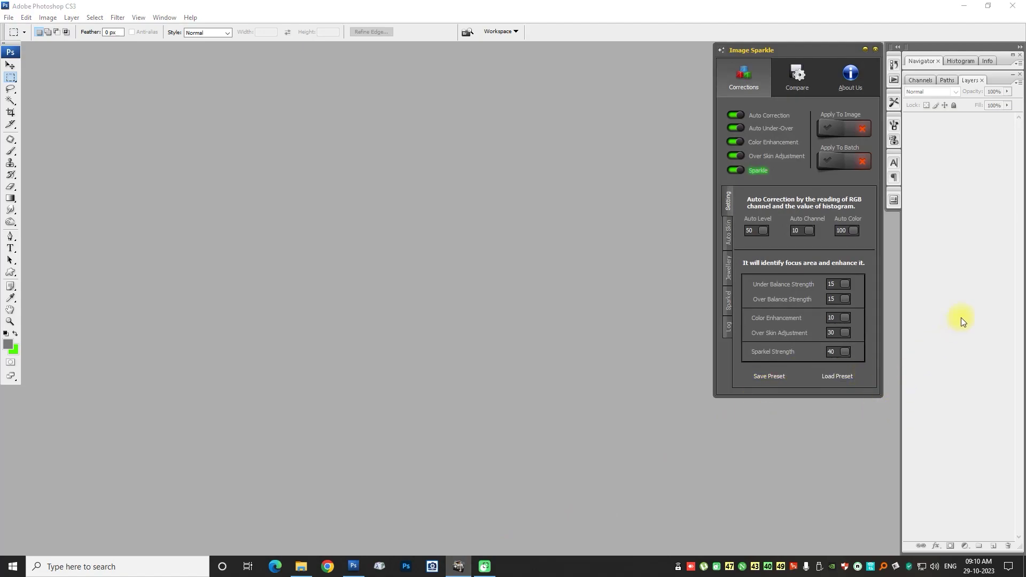
# Reopen the original DSC_0369 photo from the Open dialog
pyautogui.doubleClick(409, 370)
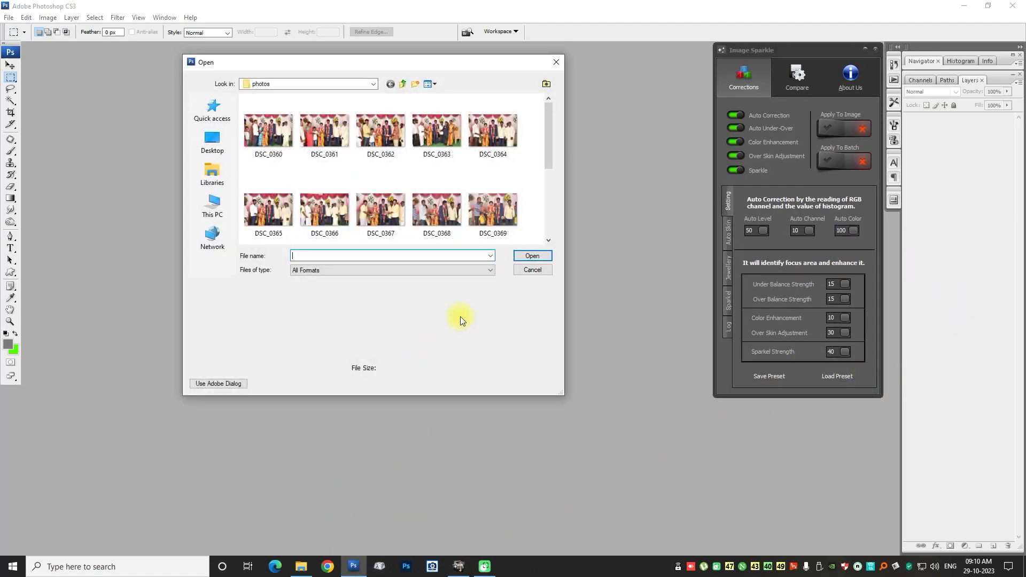
pyautogui.scroll(-3, 470, 225)
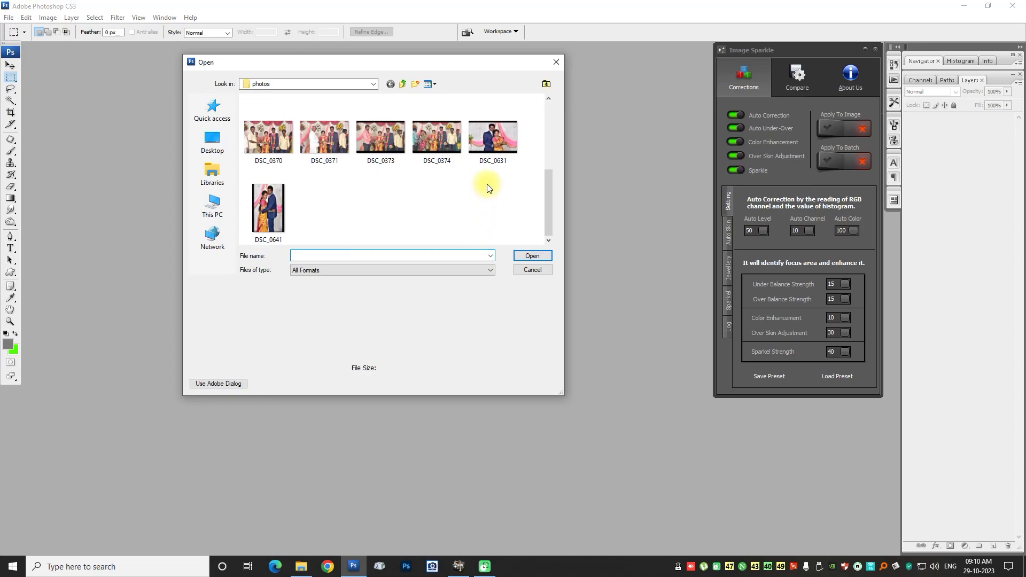
pyautogui.scroll(3, 476, 192)
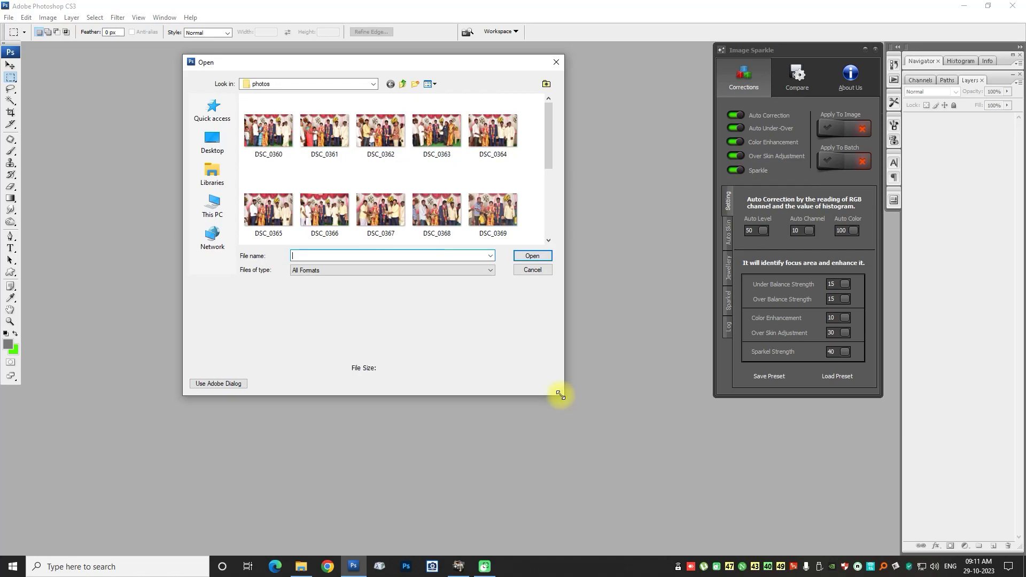
pyautogui.moveTo(560, 395); pyautogui.dragTo(615, 482)
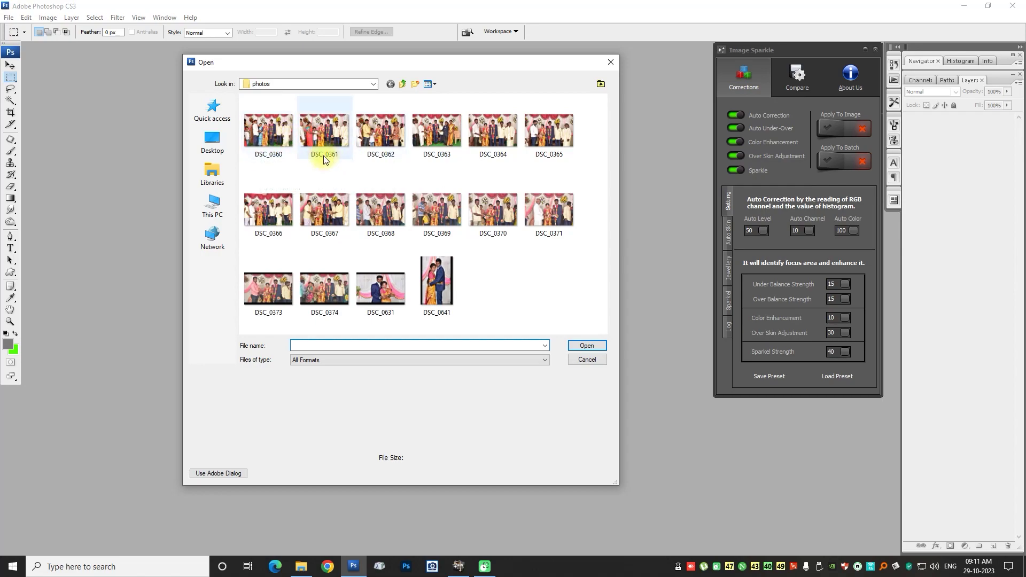
pyautogui.doubleClick(440, 221)
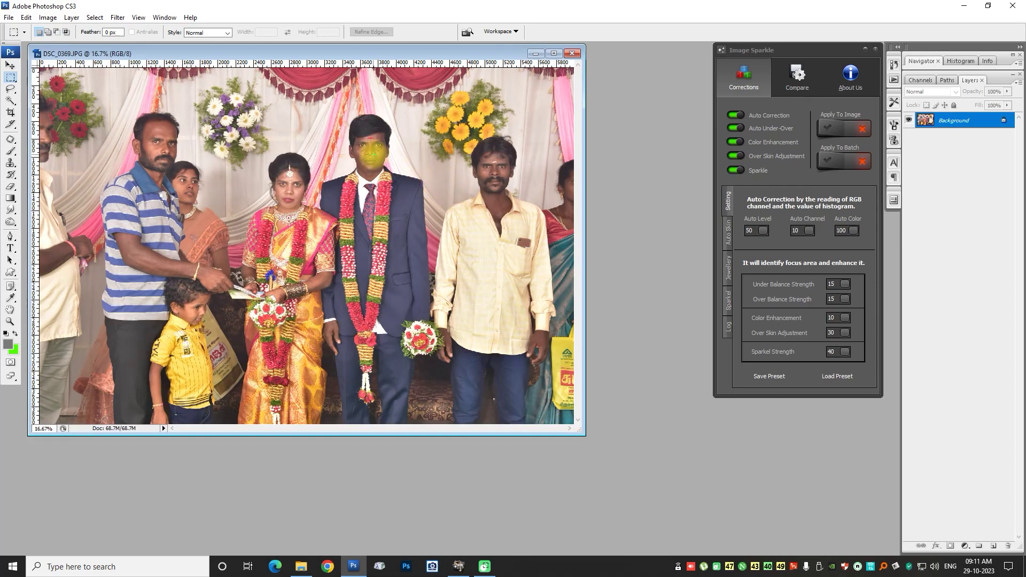
# Drag the DSC_0369 window corner outward so the whole photo shows with a grey border
pyautogui.moveTo(582, 433); pyautogui.dragTo(644, 487)
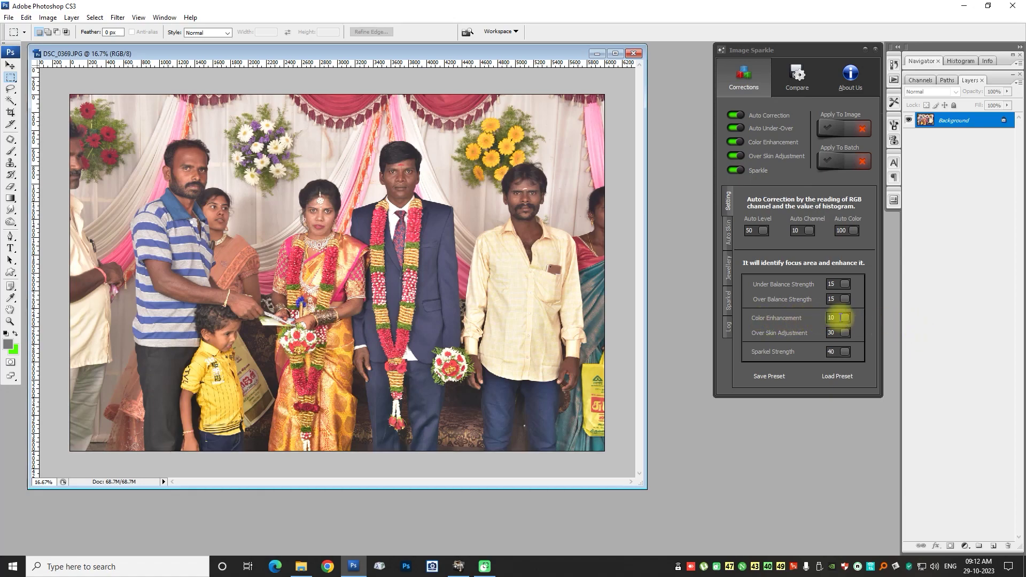
# Set Image Sparkle's Color Enhancement to 15, opening and cancelling Save Preset
pyautogui.click(829, 318)
pyautogui.write('50')
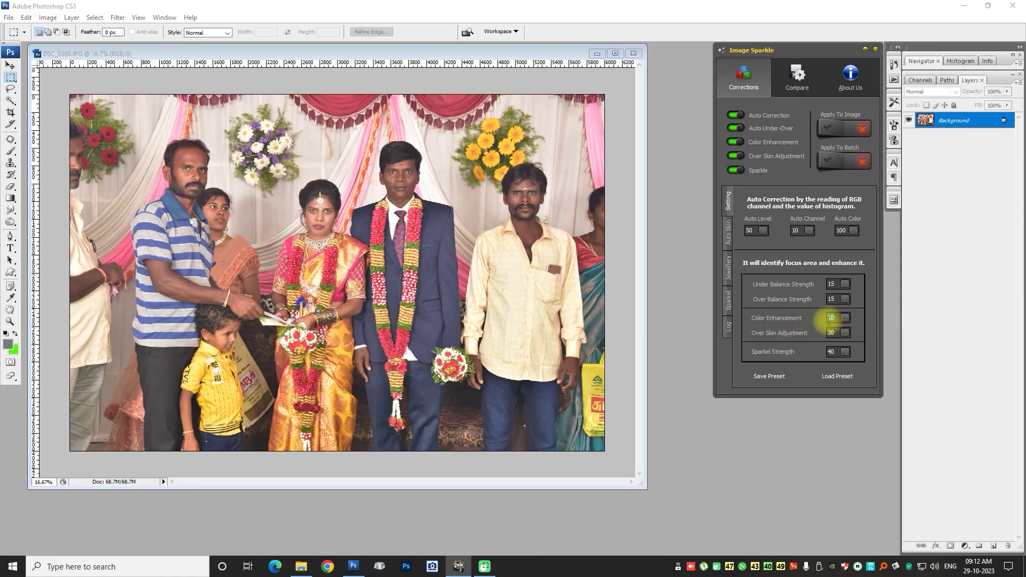
pyautogui.write('15')
pyautogui.press('Return')
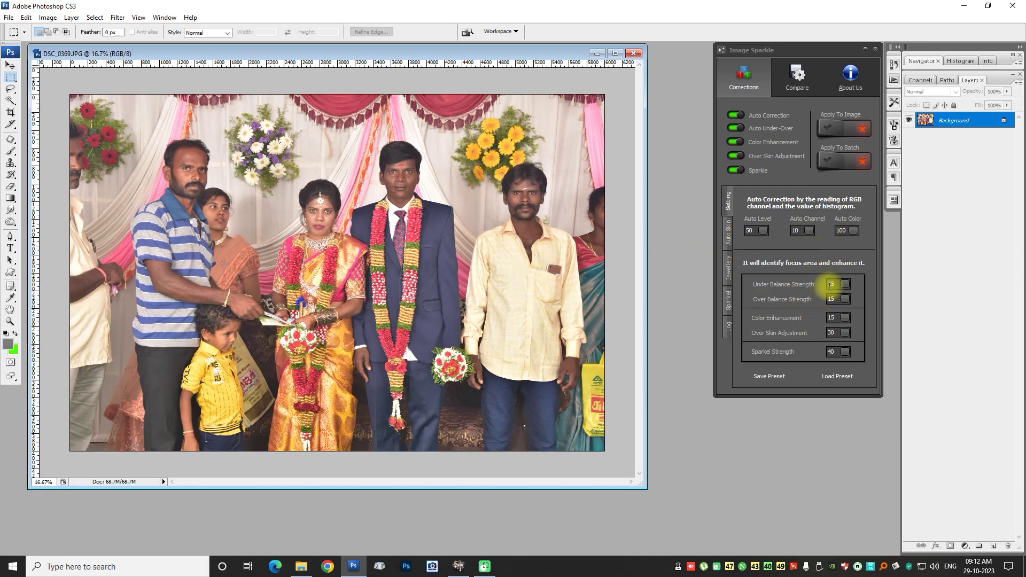
pyautogui.click(769, 378)
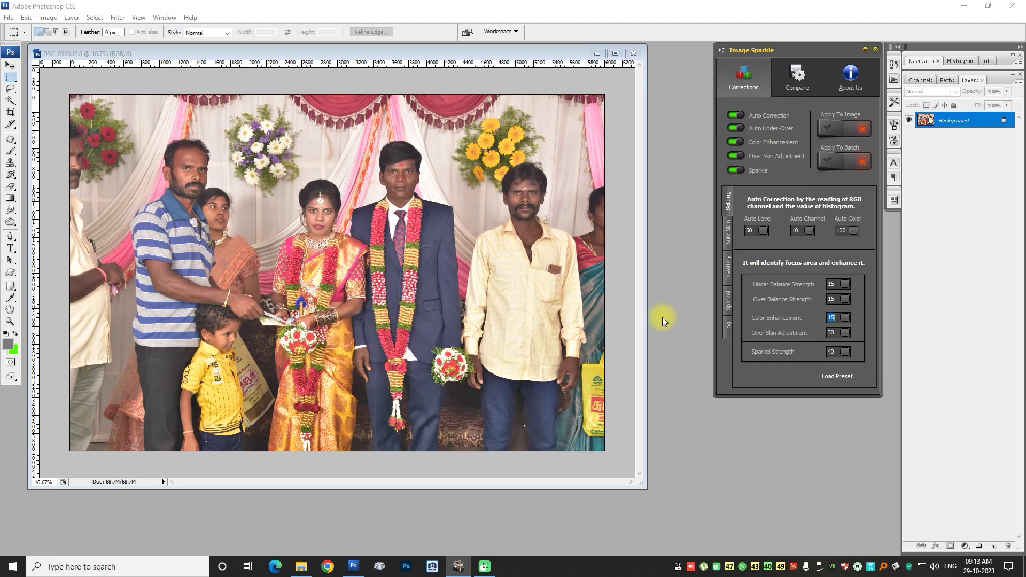
pyautogui.click(687, 392)
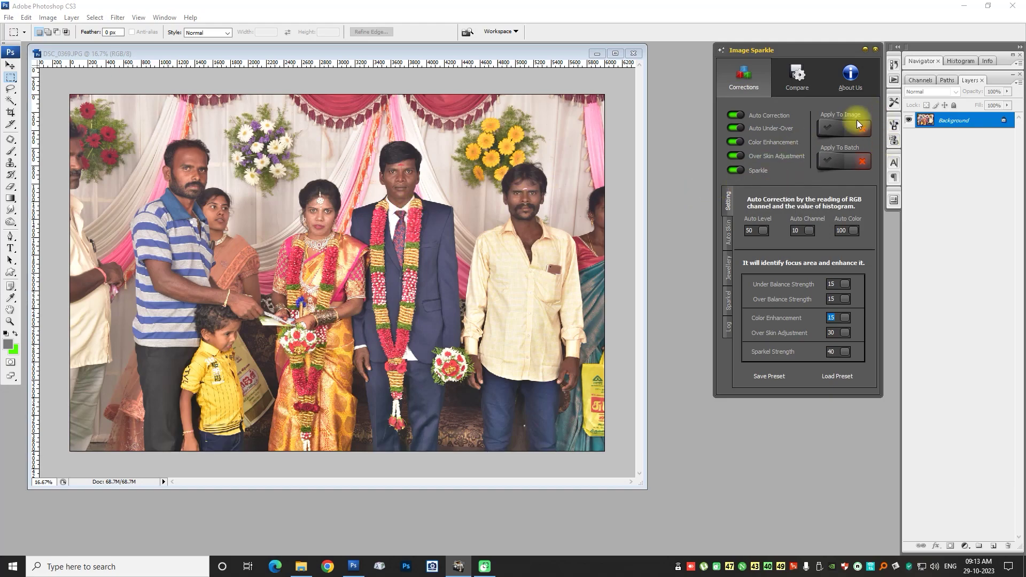
# Run Image Sparkle's Apply To Image on DSC_0369 to create the corrected 01.jpg
pyautogui.click(827, 127)
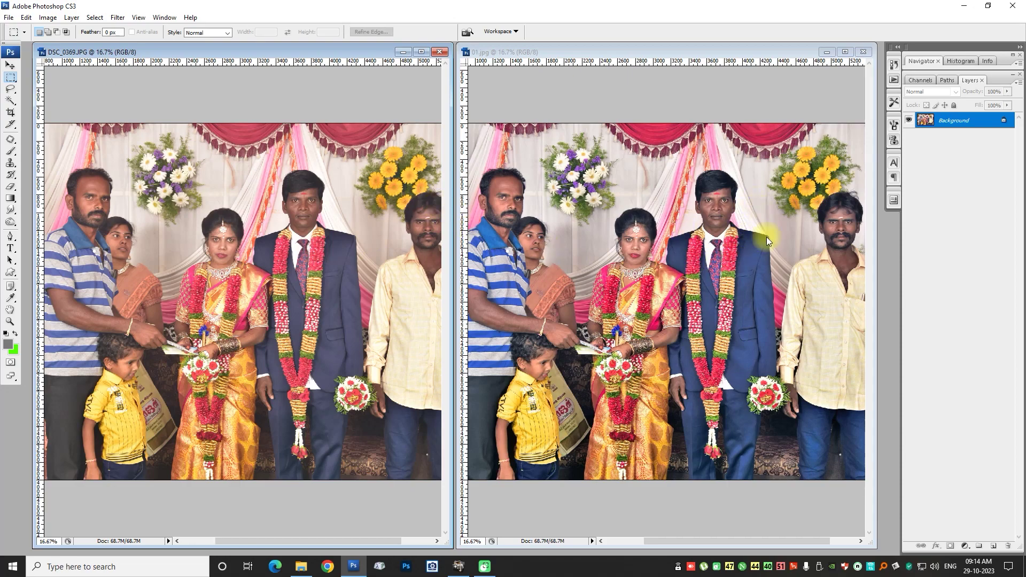
# Zoom 01.jpg and DSC_0369 in on the couple to compare, then close both
pyautogui.hotkey('ctrl', '+')
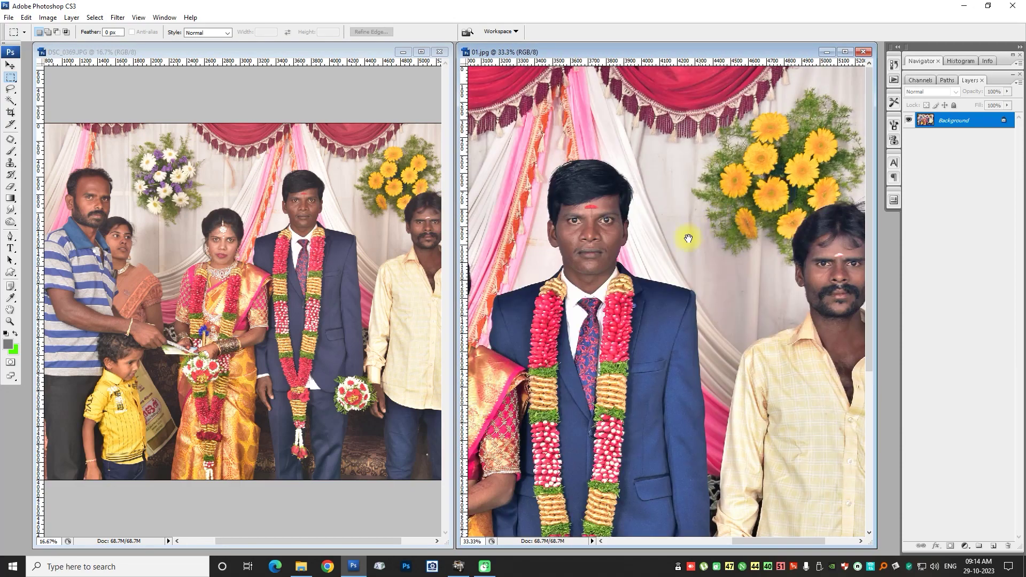
pyautogui.moveTo(682, 235)
pyautogui.mouseDown()
pyautogui.moveTo(788, 186)
pyautogui.moveTo(801, 203)
pyautogui.mouseUp()
pyautogui.click(277, 250)
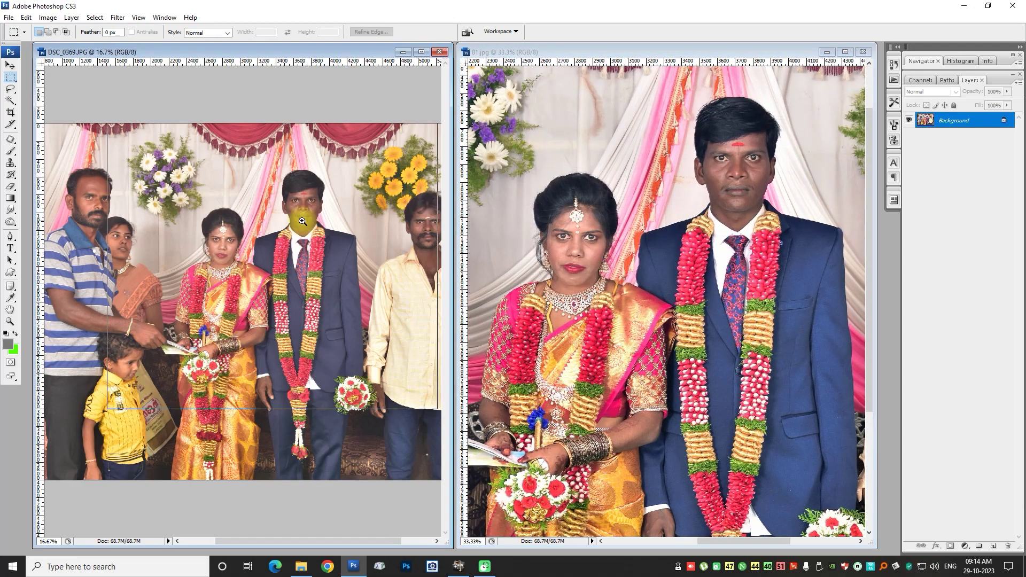
pyautogui.hotkey('ctrl', '+')
pyautogui.moveTo(301, 221)
pyautogui.mouseDown()
pyautogui.moveTo(244, 260)
pyautogui.moveTo(337, 196)
pyautogui.mouseUp()
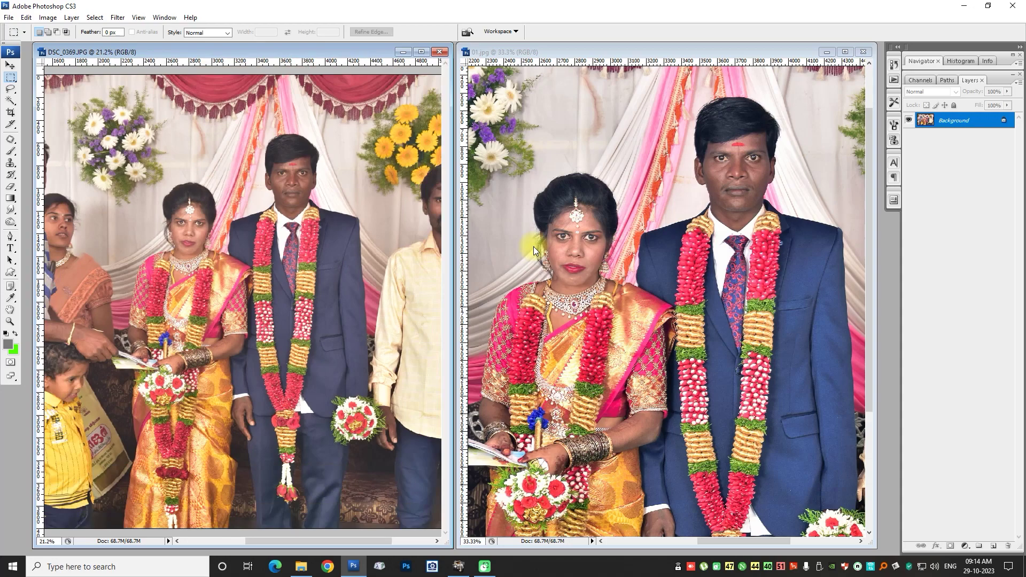
pyautogui.hotkey('ctrl', 'w')
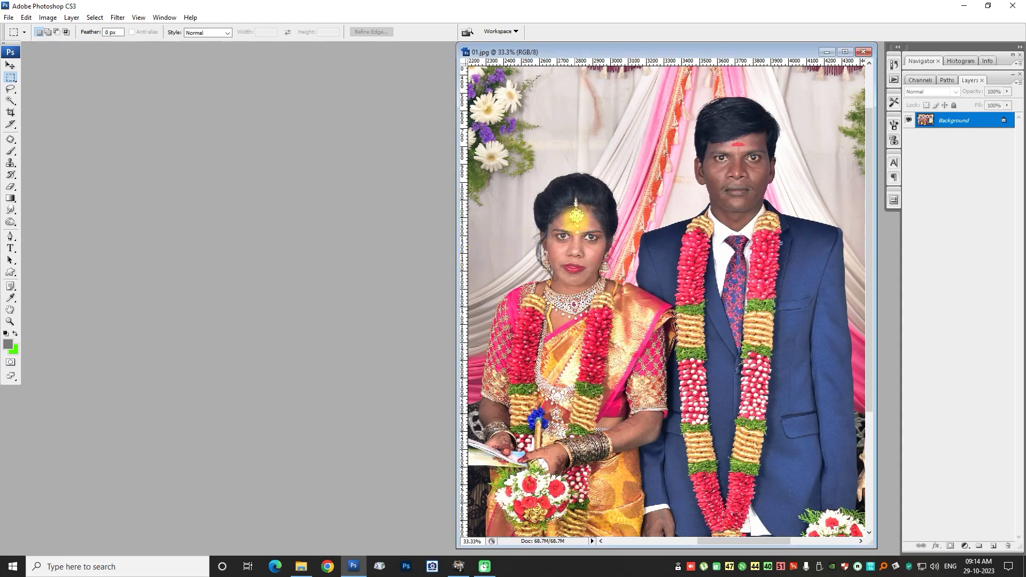
pyautogui.hotkey('ctrl', 'w')
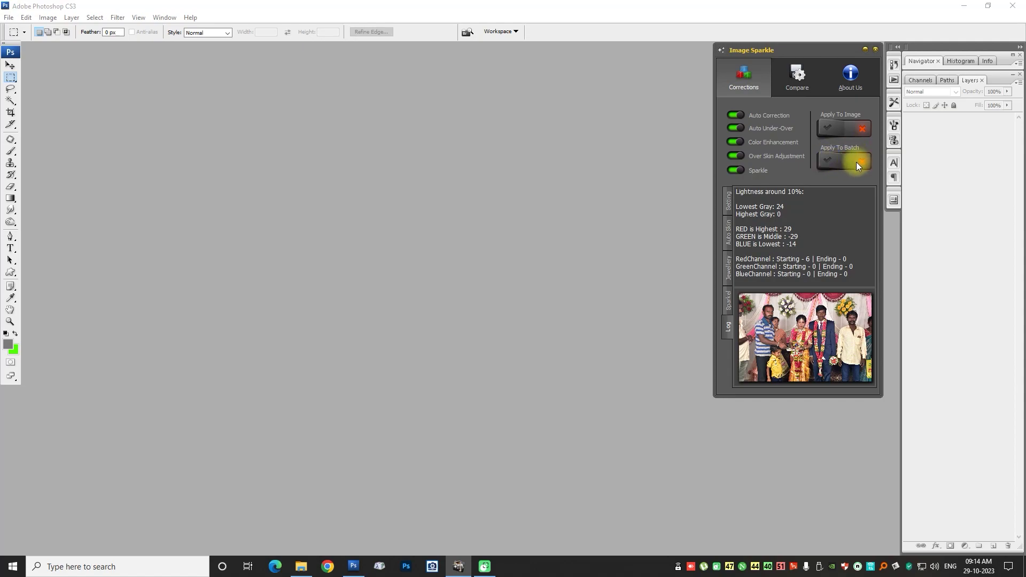
# Batch-correct the whole 'photos' folder with Image Sparkle's Apply To Batch
pyautogui.click(827, 162)
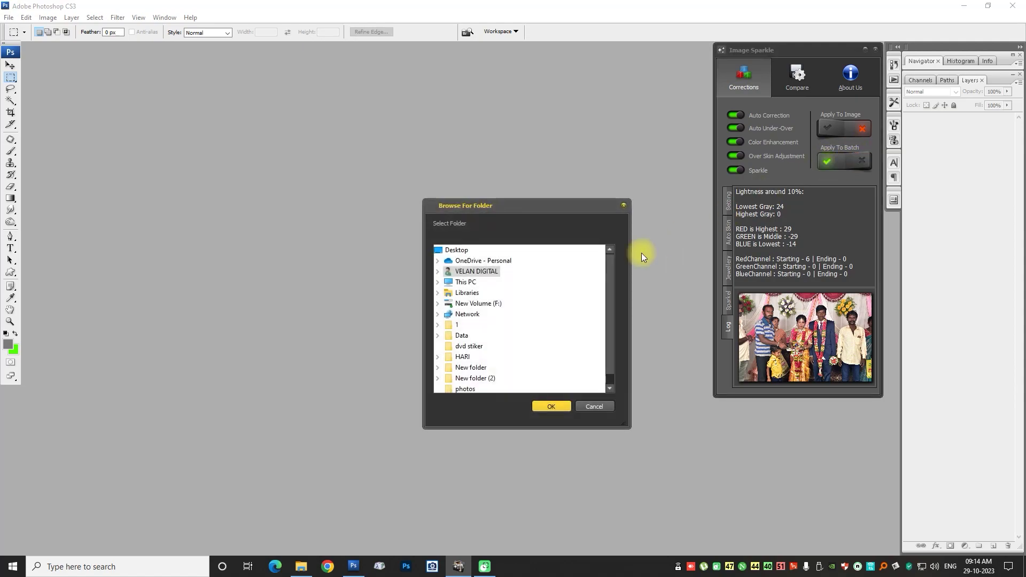
pyautogui.scroll(-1, 504, 308)
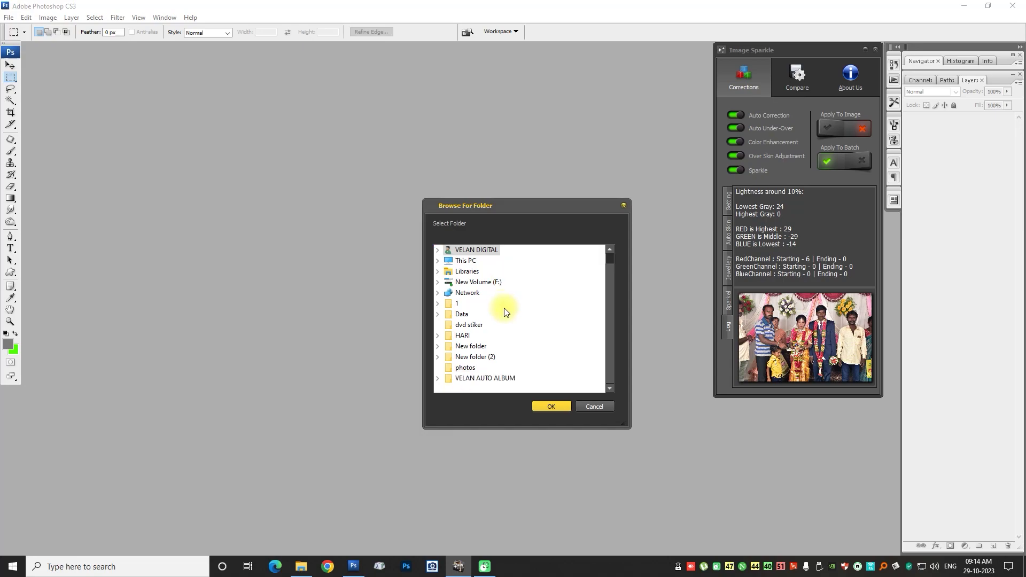
pyautogui.click(465, 367)
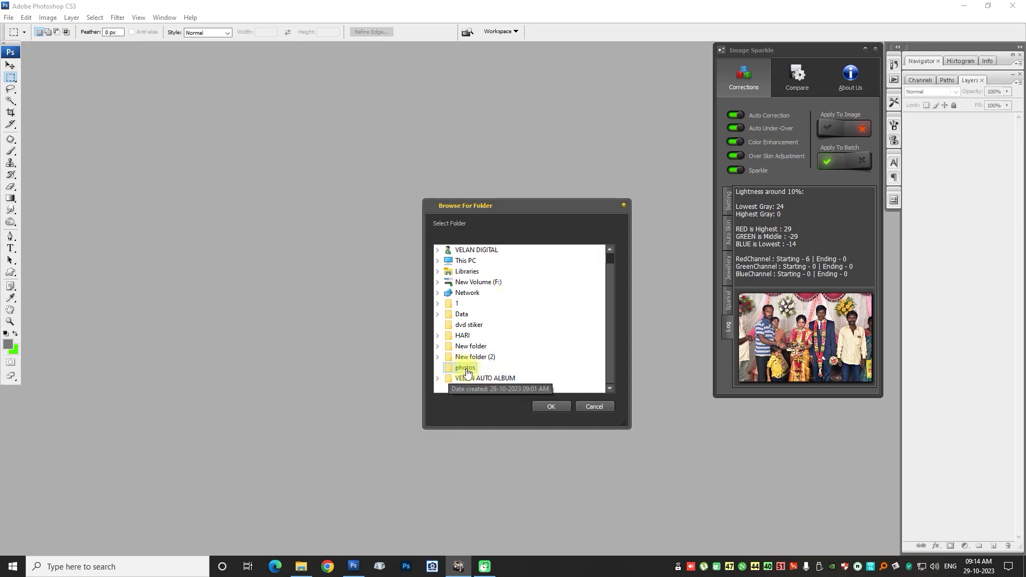
pyautogui.click(554, 406)
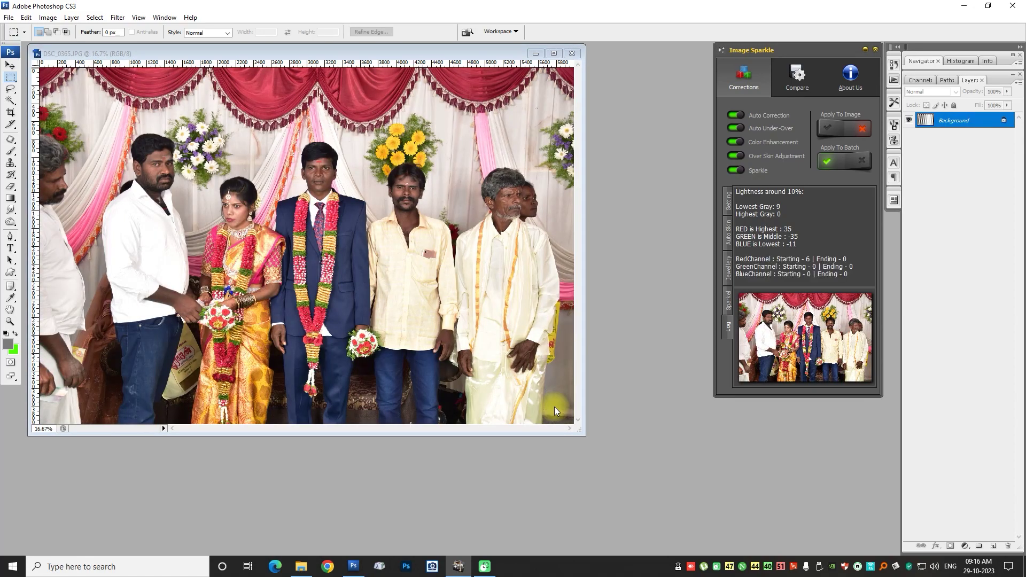
pyautogui.hotkey('ctrl', 'j')
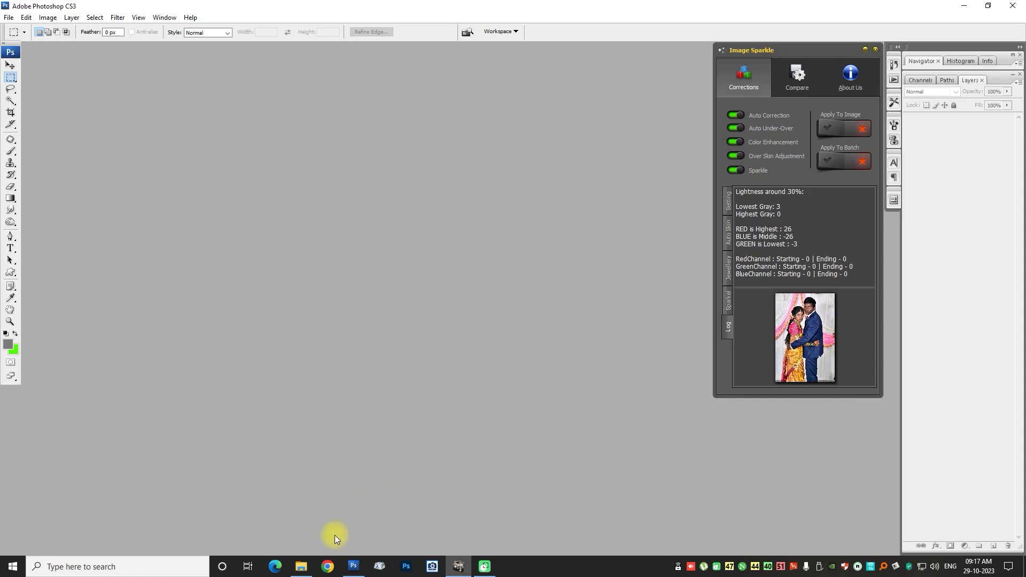
# Maximize the photos folder window in File Explorer and enter its Correction folder
pyautogui.click(301, 566)
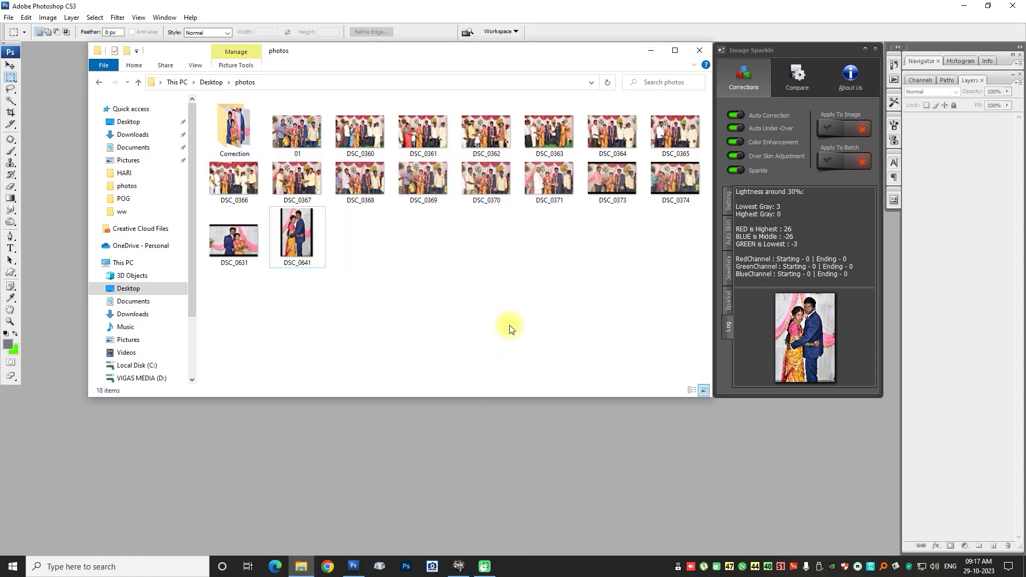
pyautogui.moveTo(626, 54); pyautogui.dragTo(664, 115)
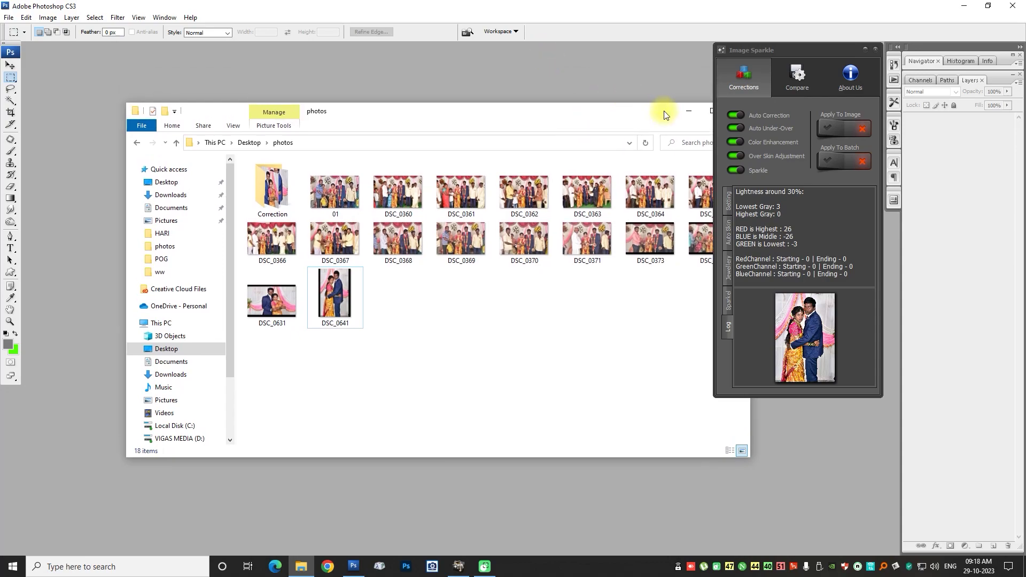
pyautogui.doubleClick(620, 113)
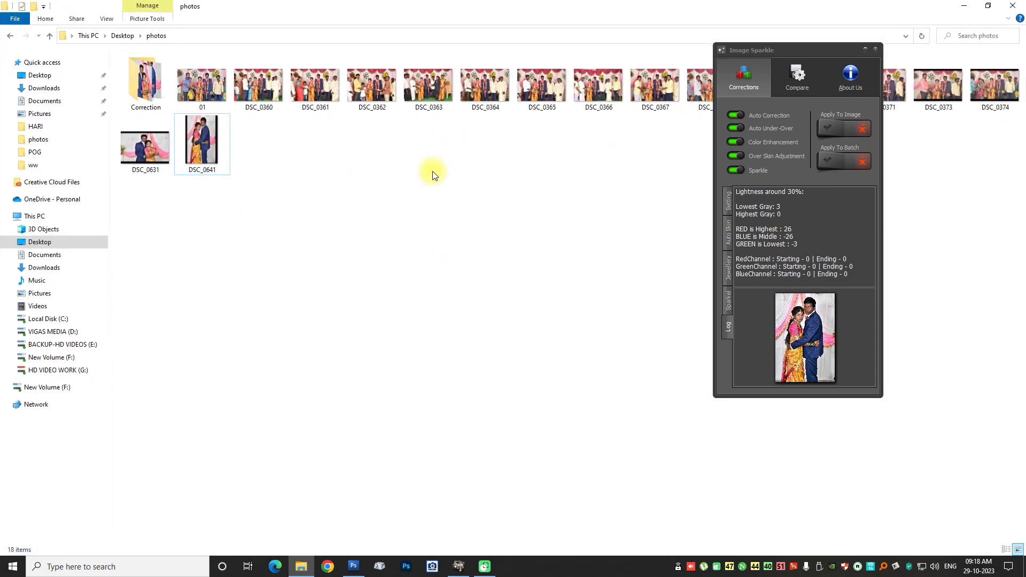
pyautogui.click(867, 49)
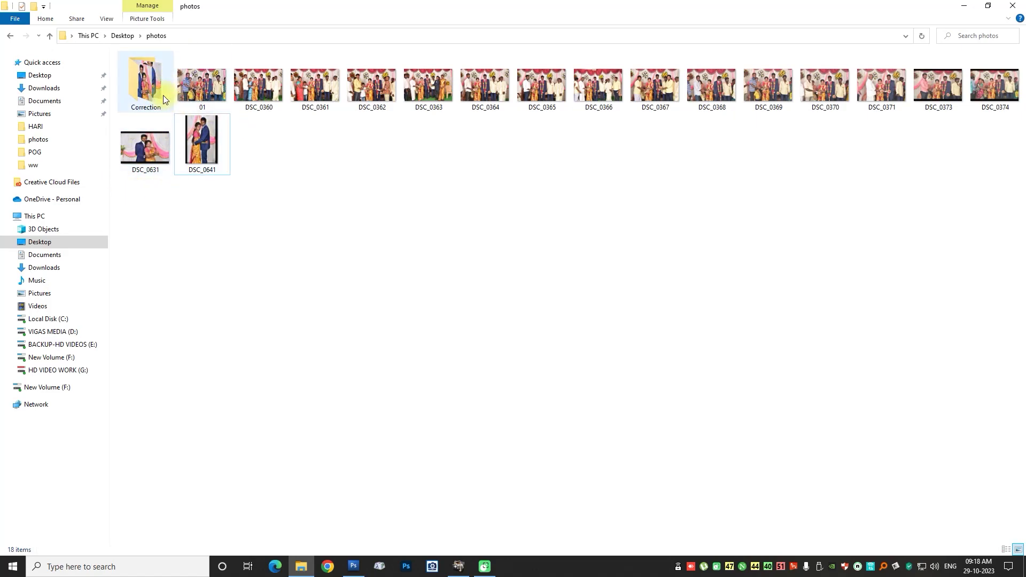
pyautogui.click(202, 88)
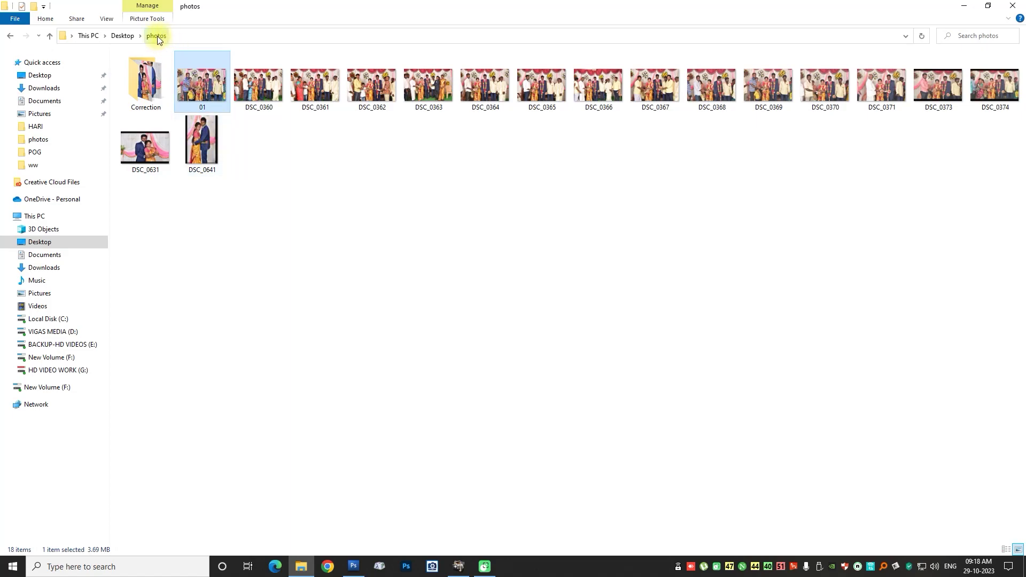
pyautogui.doubleClick(150, 93)
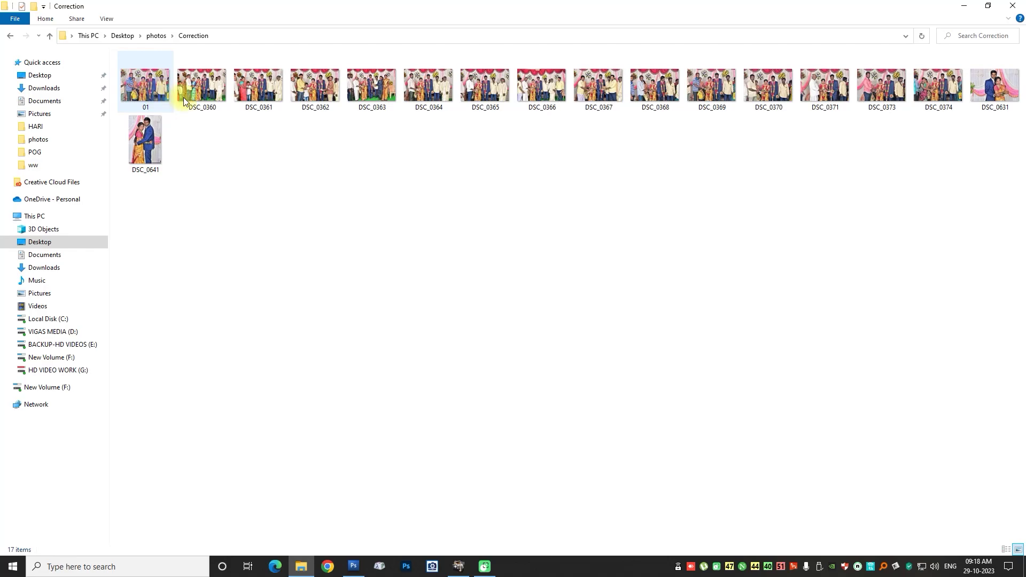
pyautogui.doubleClick(145, 92)
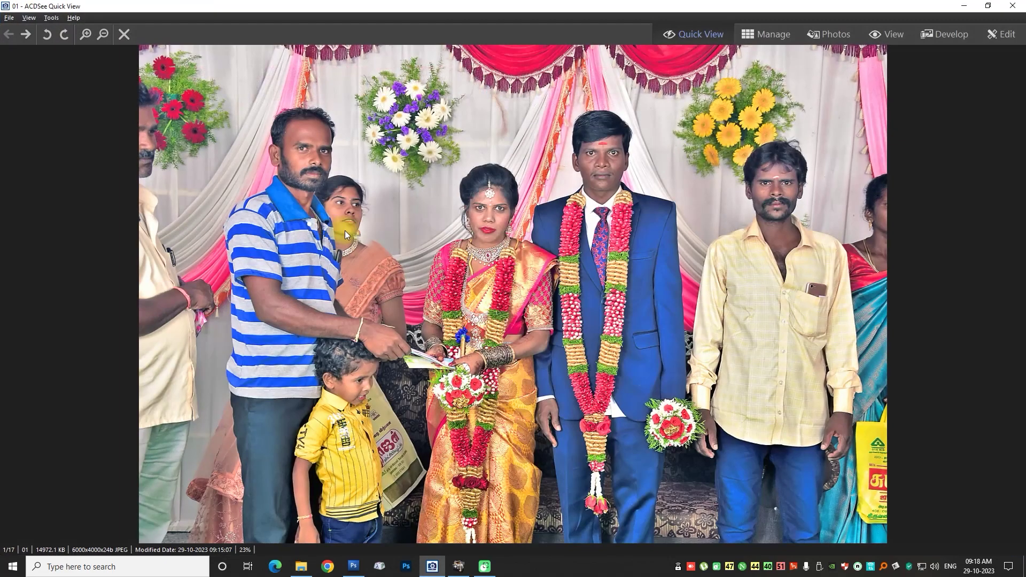
pyautogui.scroll(-1, 368, 241)
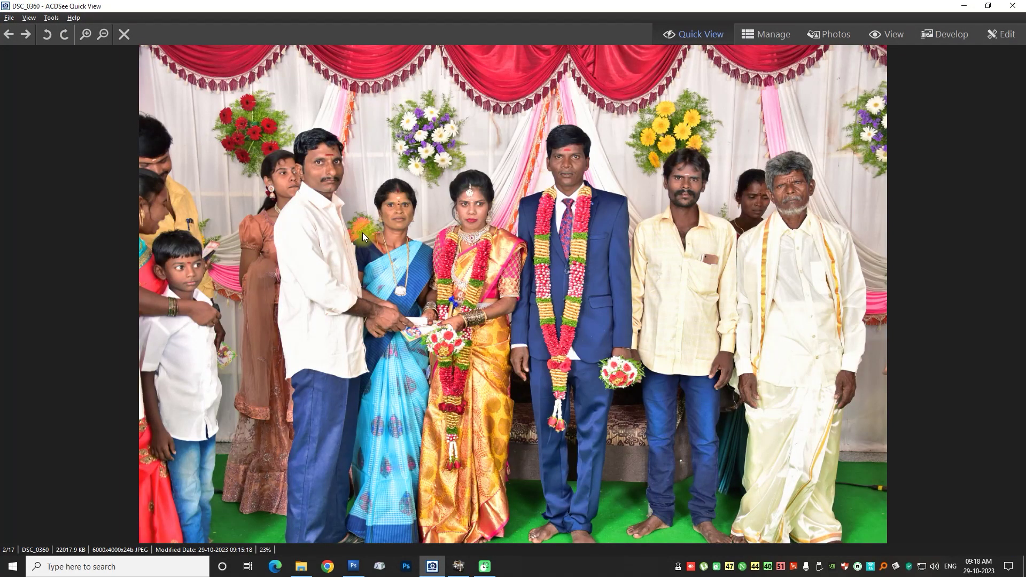
pyautogui.scroll(-1, 362, 232)
pyautogui.scroll(-1, 362, 233)
pyautogui.scroll(-1, 363, 232)
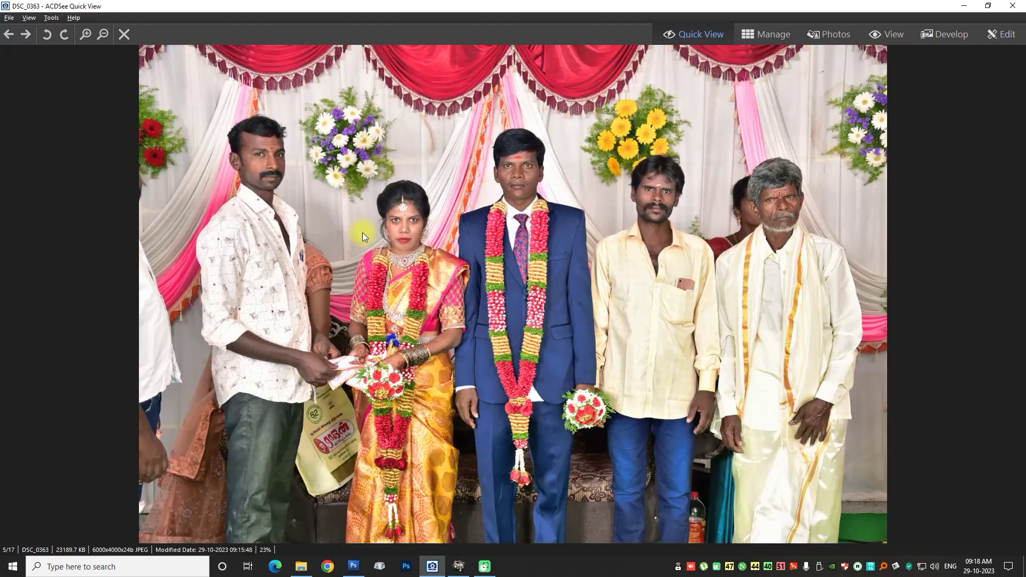
pyautogui.scroll(-2, 362, 232)
pyautogui.scroll(-1, 363, 232)
pyautogui.scroll(-1, 363, 232)
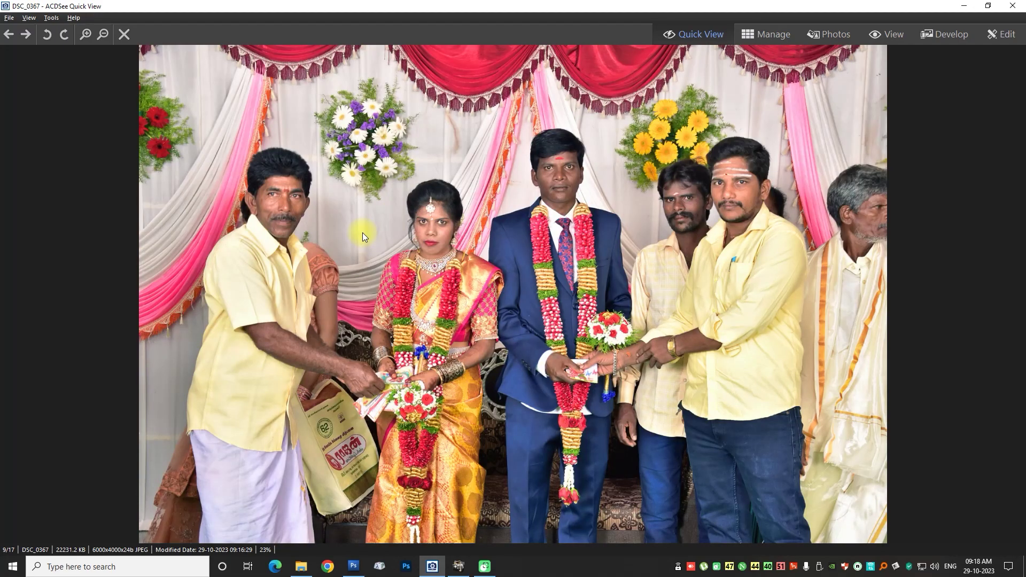
pyautogui.scroll(-1, 363, 232)
pyautogui.scroll(-1, 362, 232)
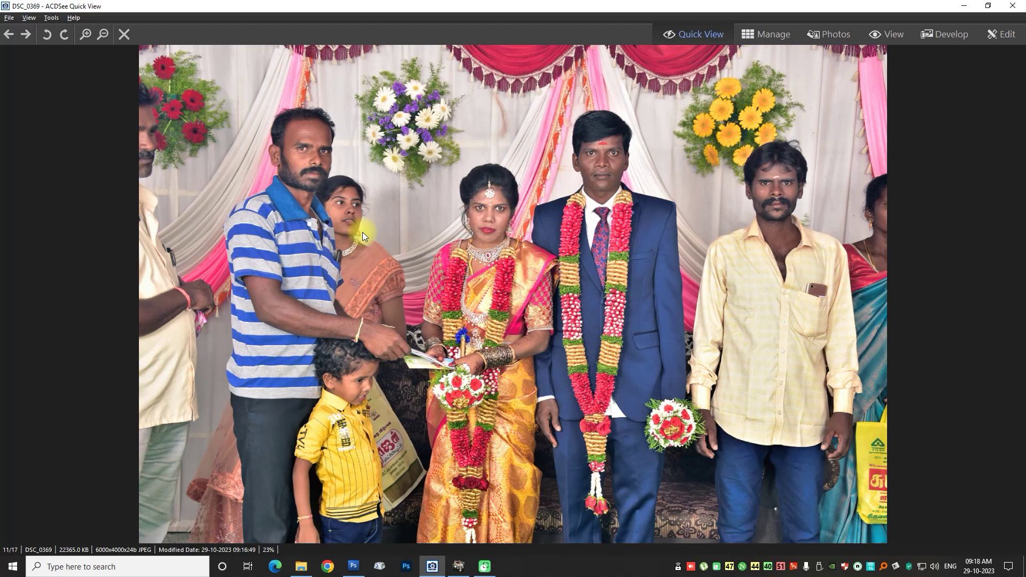
pyautogui.scroll(-1, 362, 232)
pyautogui.scroll(-1, 362, 232)
pyautogui.scroll(-1, 362, 232)
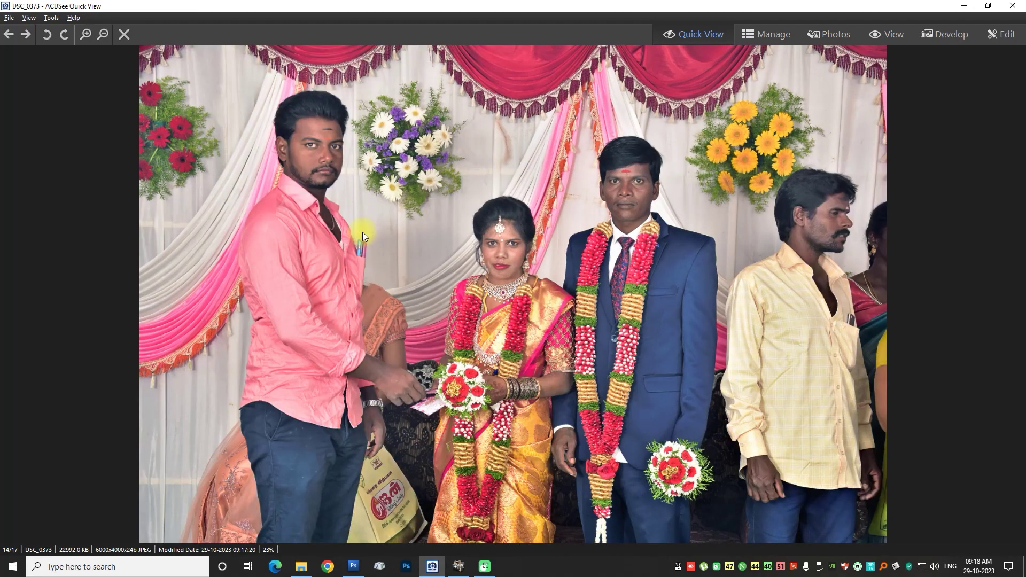
pyautogui.scroll(-1, 363, 232)
pyautogui.scroll(1, 364, 229)
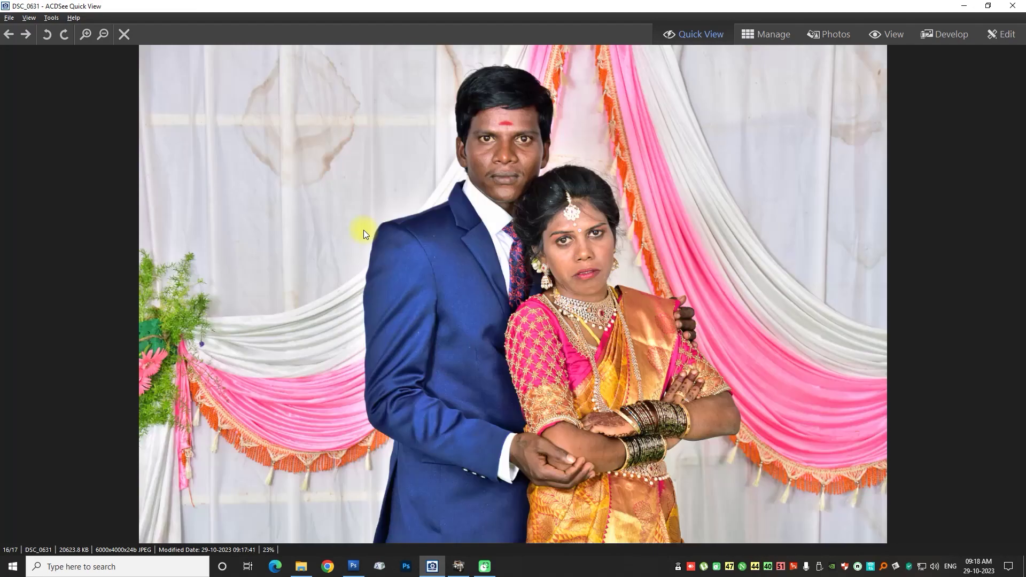
pyautogui.scroll(1, 364, 230)
pyautogui.scroll(-1, 363, 230)
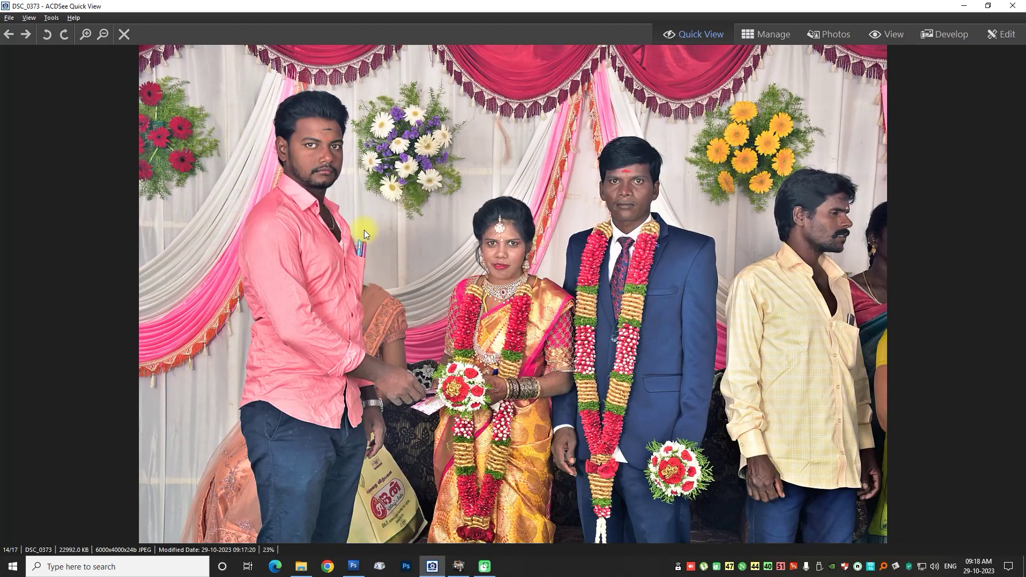
pyautogui.scroll(2, 364, 229)
pyautogui.scroll(1, 364, 229)
pyautogui.scroll(1, 364, 230)
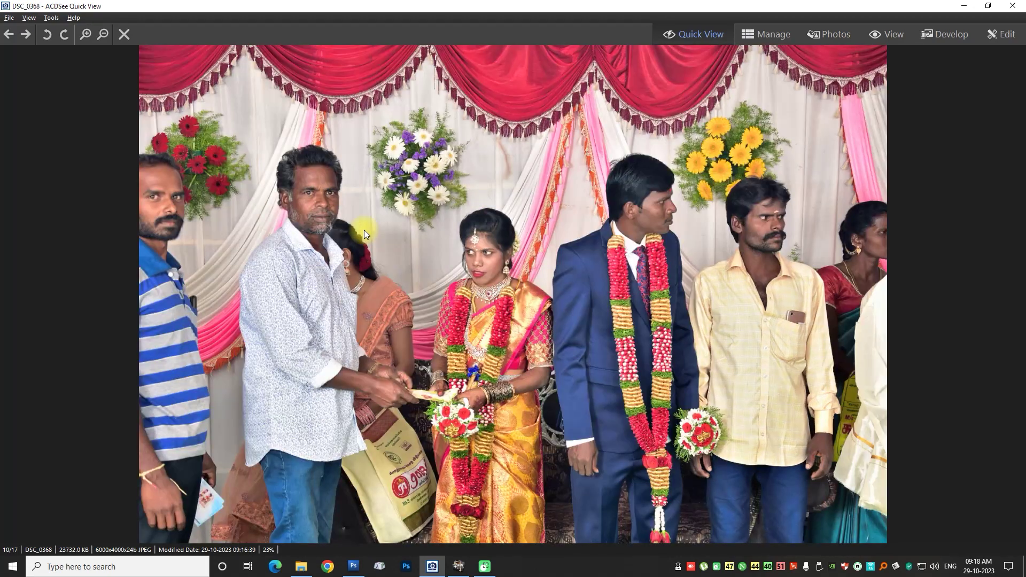
pyautogui.scroll(1, 363, 229)
pyautogui.scroll(1, 364, 229)
pyautogui.scroll(1, 364, 229)
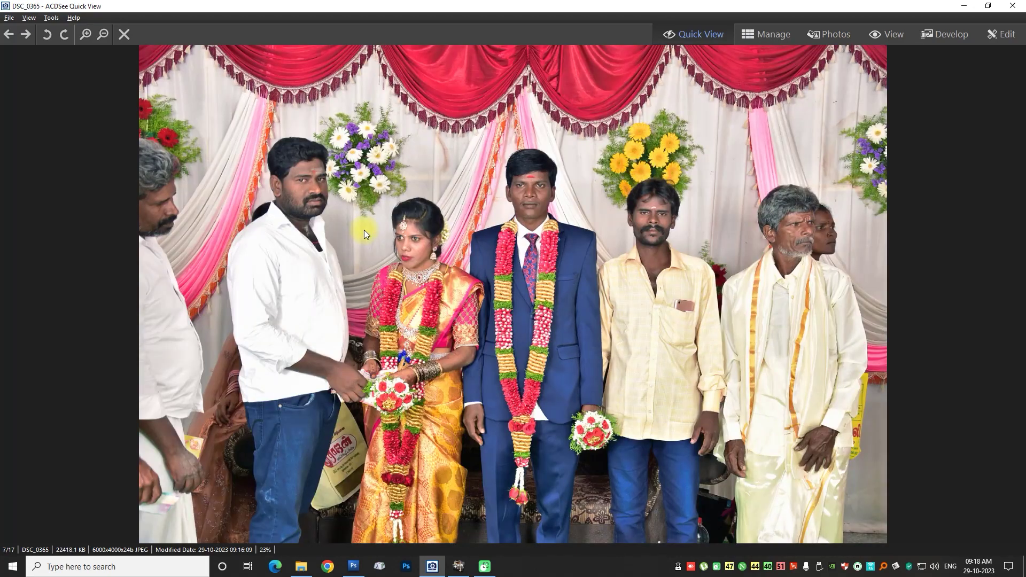
pyautogui.scroll(1, 364, 230)
pyautogui.scroll(1, 364, 230)
pyautogui.scroll(1, 364, 229)
pyautogui.scroll(1, 364, 230)
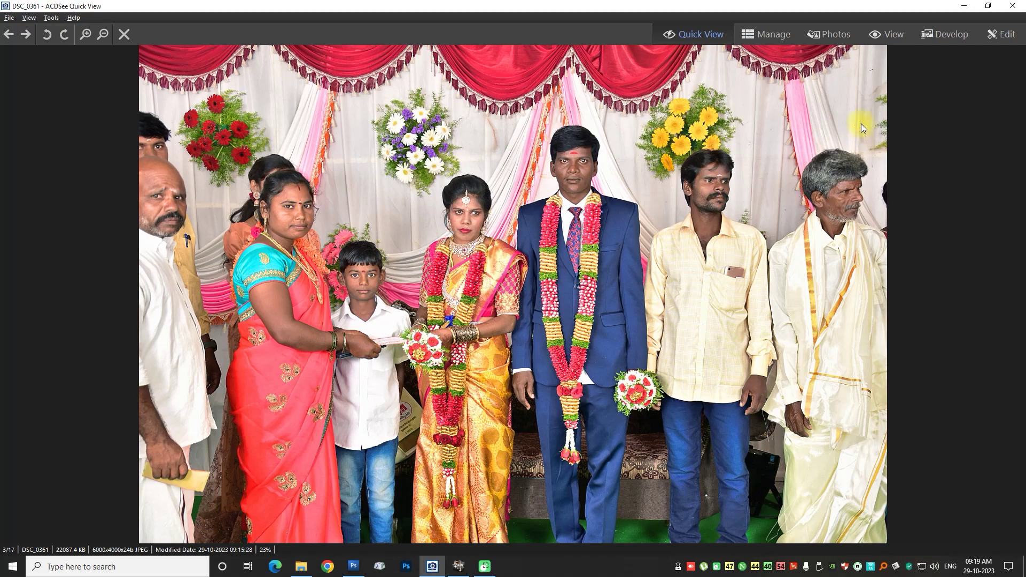
pyautogui.click(1012, 6)
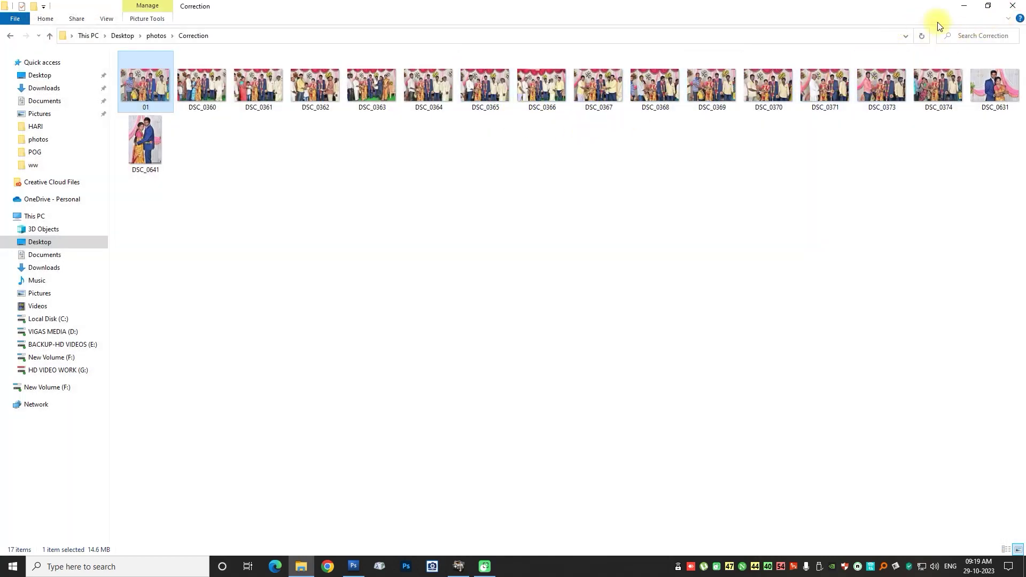
# Shrink and put away the Correction folder window to return to Photoshop
pyautogui.click(963, 6)
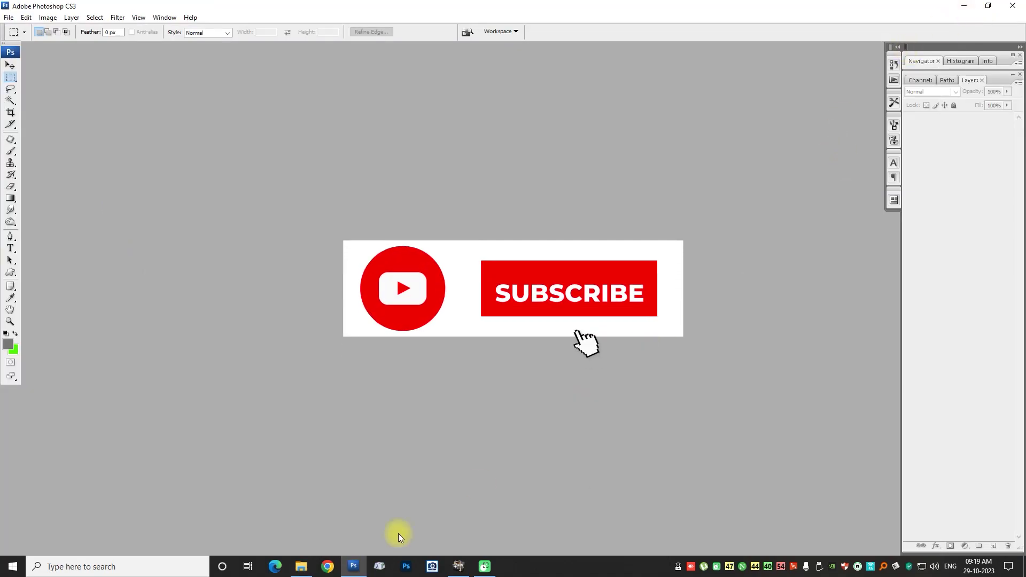
pyautogui.click(300, 566)
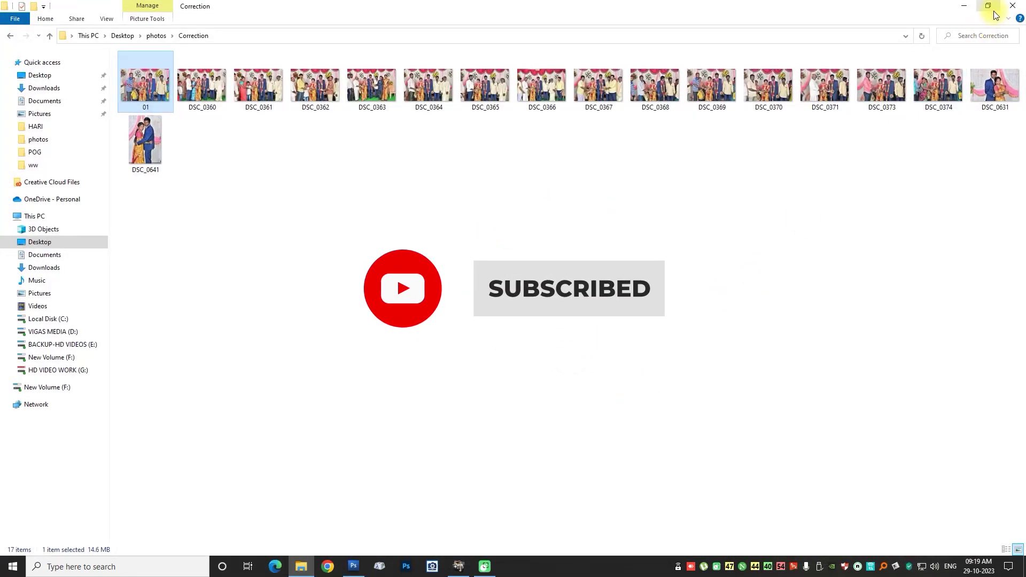
pyautogui.click(987, 7)
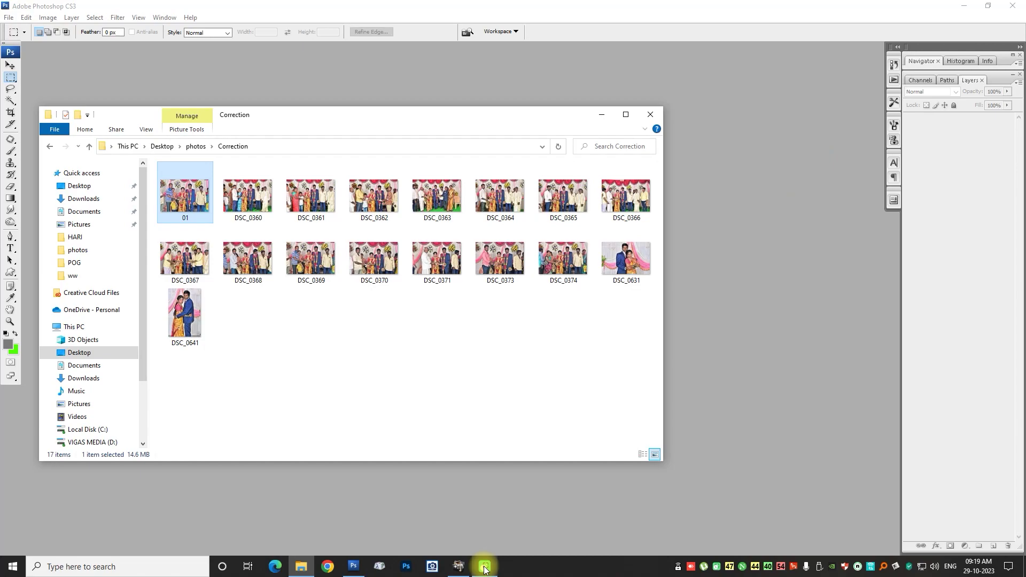
pyautogui.click(483, 566)
# Open DSC_0631 through Image Sparkle, apply its correction, and zoom the original
pyautogui.click(601, 114)
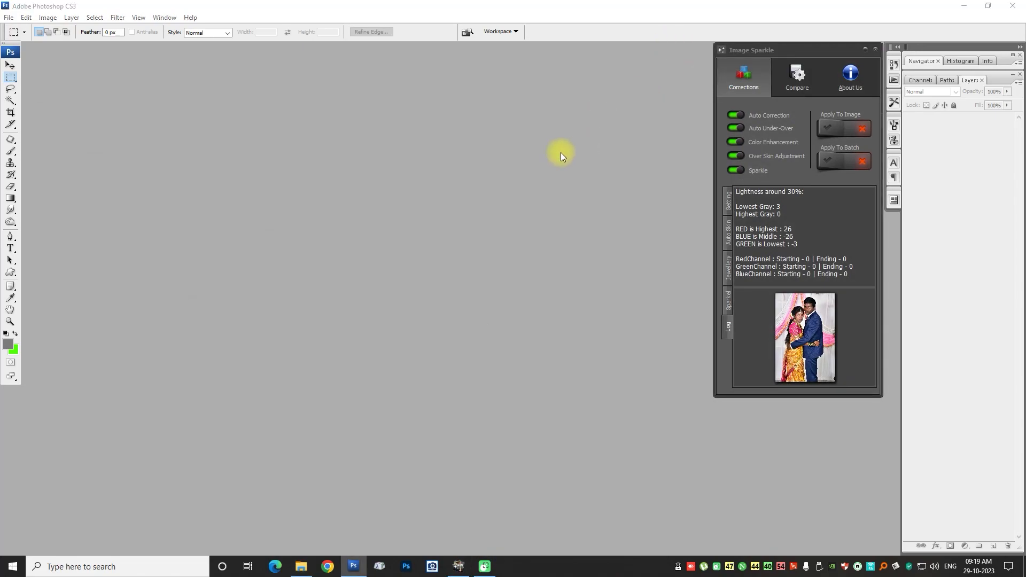
pyautogui.doubleClick(560, 152)
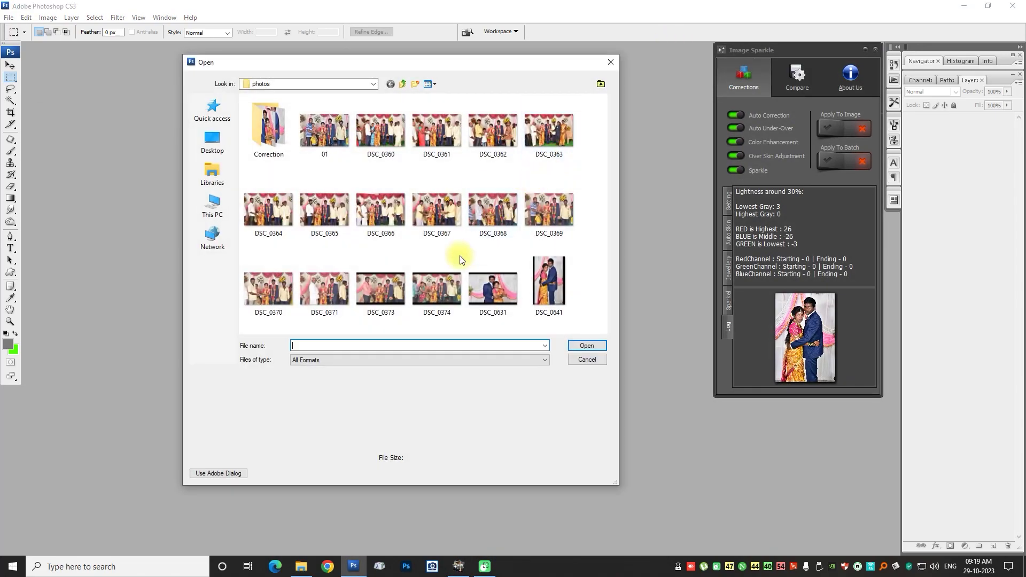
pyautogui.click(494, 290)
pyautogui.click(587, 343)
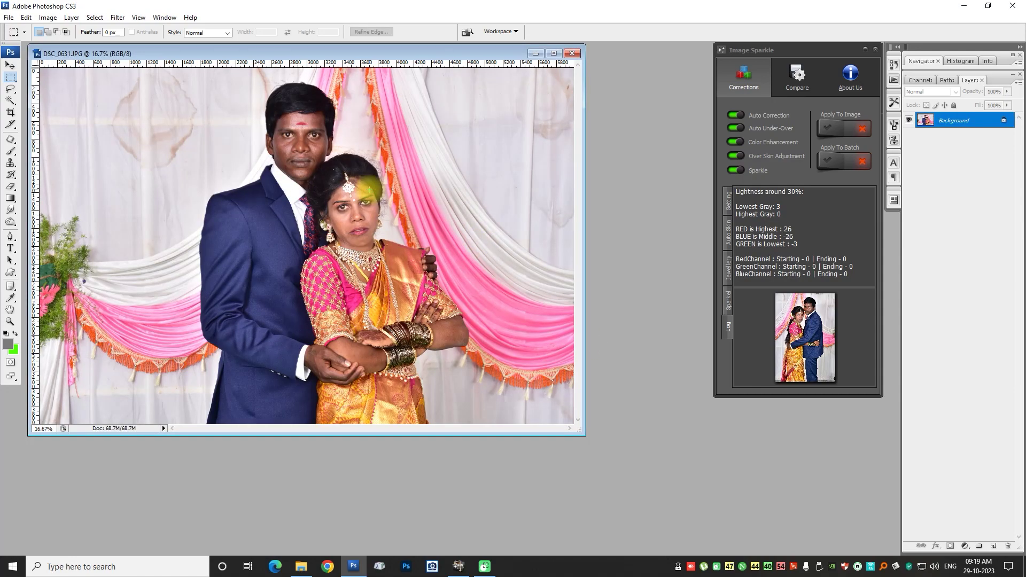
pyautogui.click(831, 129)
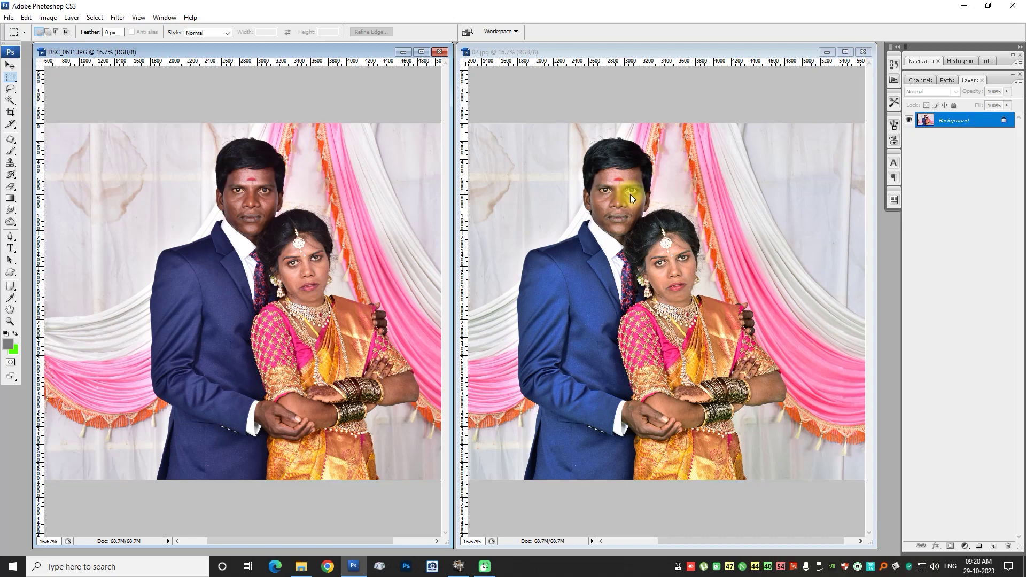
pyautogui.hotkey('ctrl', '+')
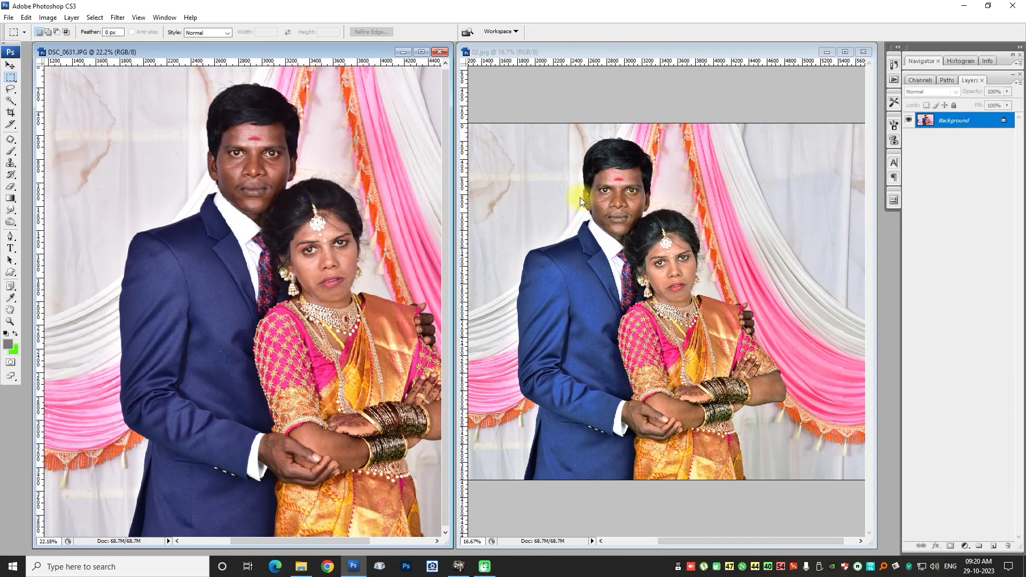
# Zoom 02.jpg onto the couple's faces to compare with DSC_0631, then minimize Photoshop
pyautogui.click(579, 197)
pyautogui.hotkey('ctrl', '+')
pyautogui.scroll(1, 690, 209)
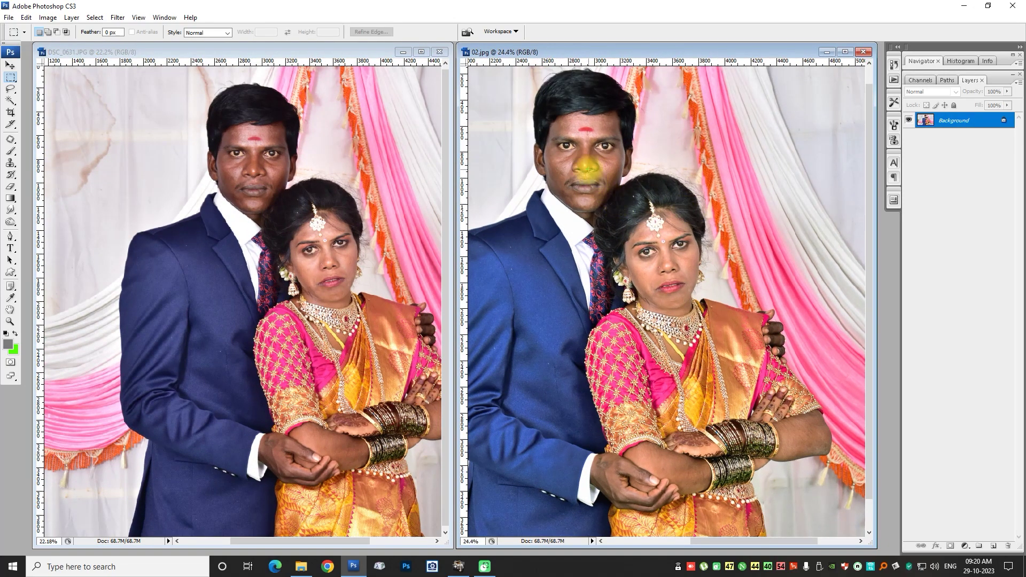
pyautogui.moveTo(586, 165); pyautogui.dragTo(660, 184)
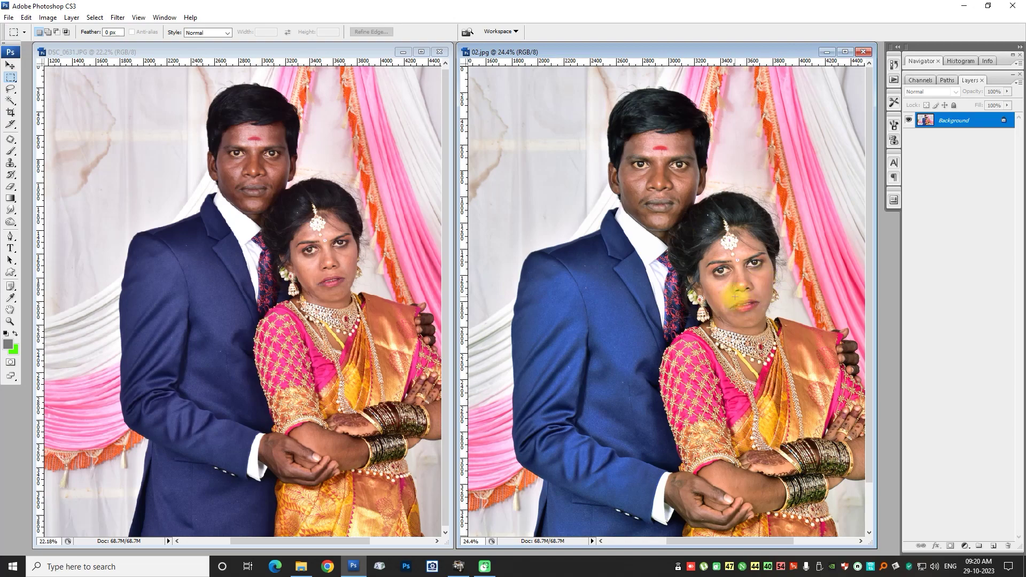
pyautogui.moveTo(737, 289); pyautogui.dragTo(722, 288)
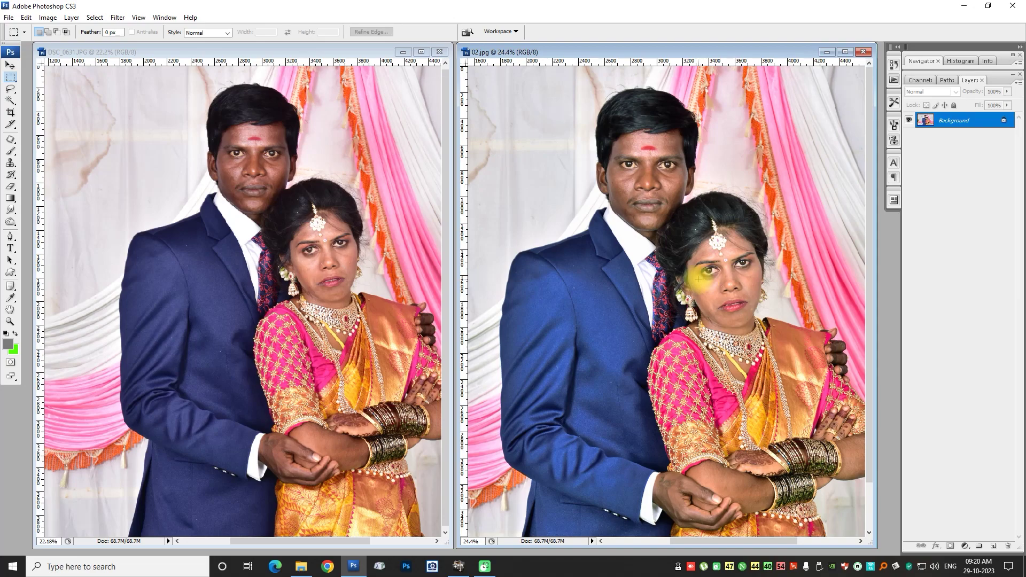
pyautogui.scroll(-1, 698, 279)
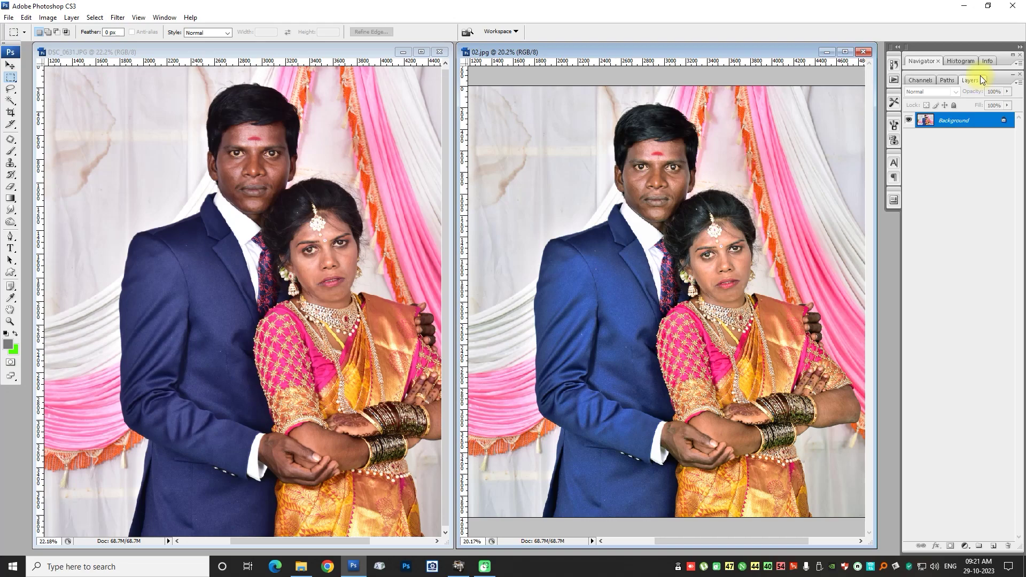
pyautogui.click(963, 6)
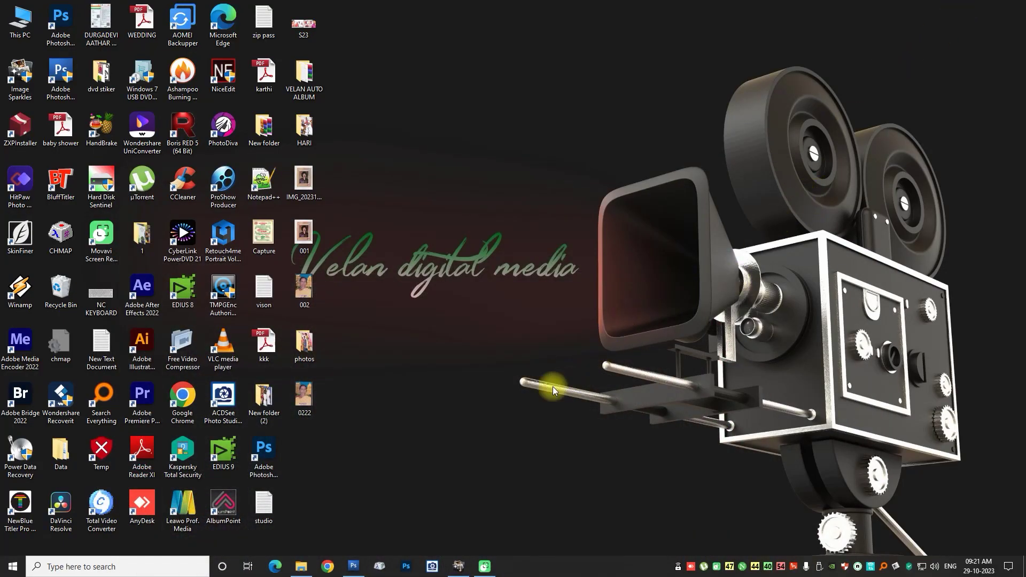
# Launch Chrome with the browser profile and go to YouTube via Google apps
pyautogui.click(327, 566)
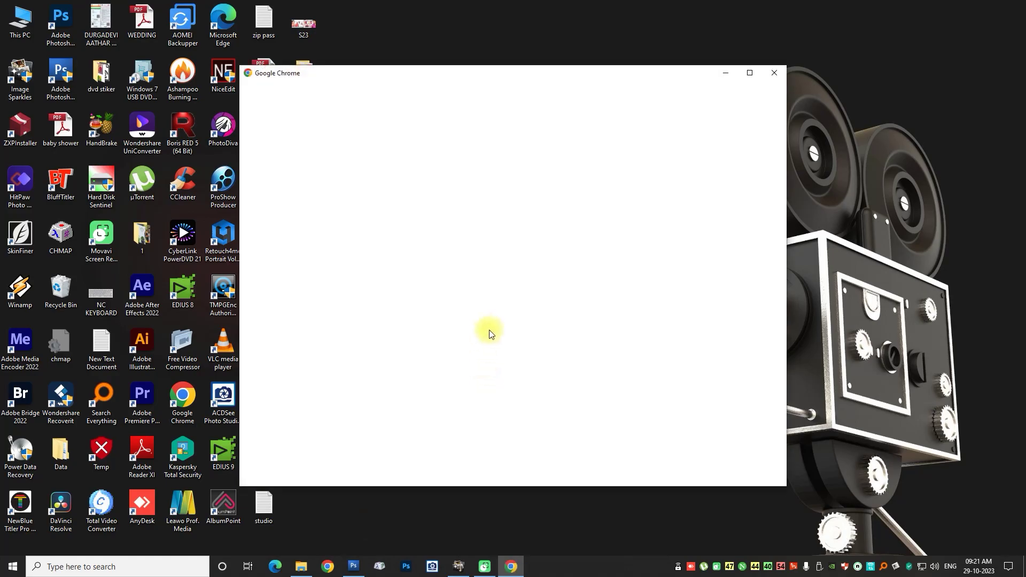
pyautogui.click(371, 257)
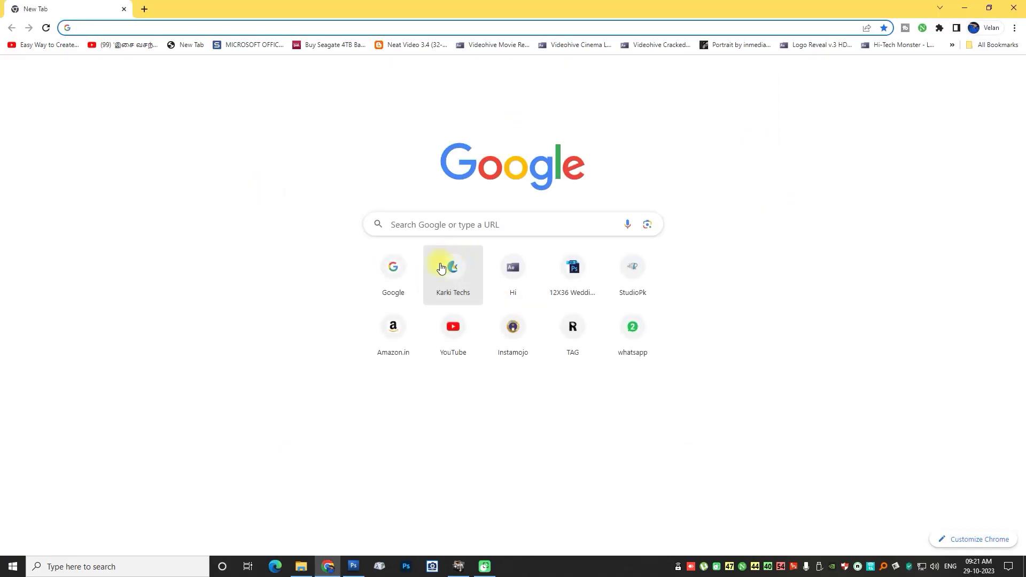
pyautogui.click(982, 72)
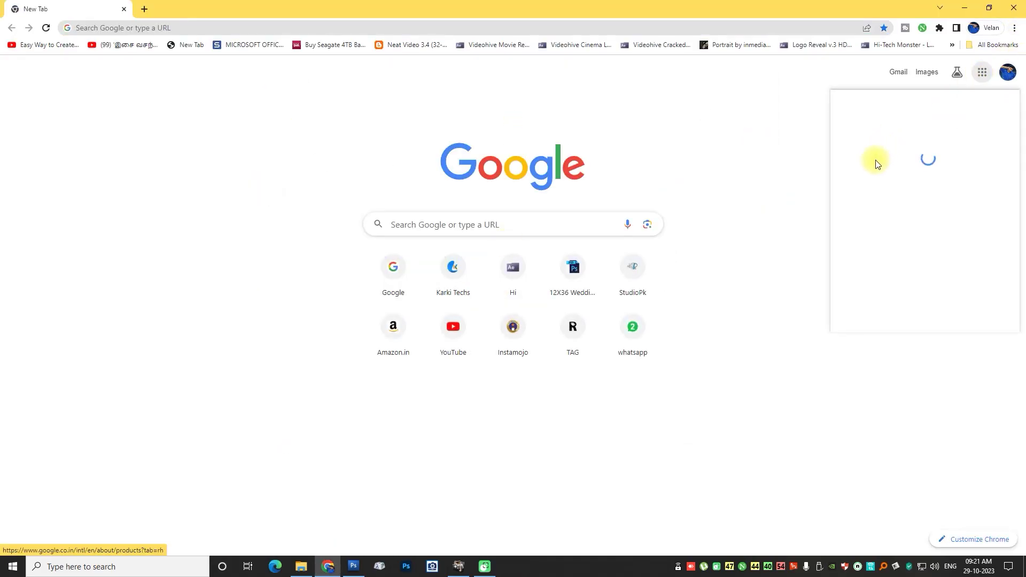
pyautogui.click(869, 183)
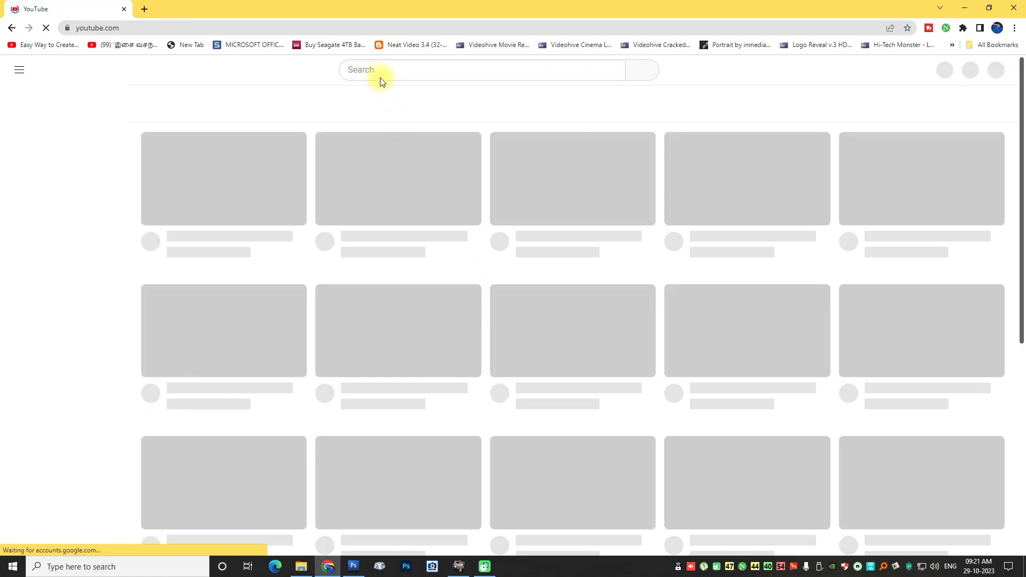
# Search YouTube for 'velan digital media' and open the Velan Digital Media channel
pyautogui.click(368, 71)
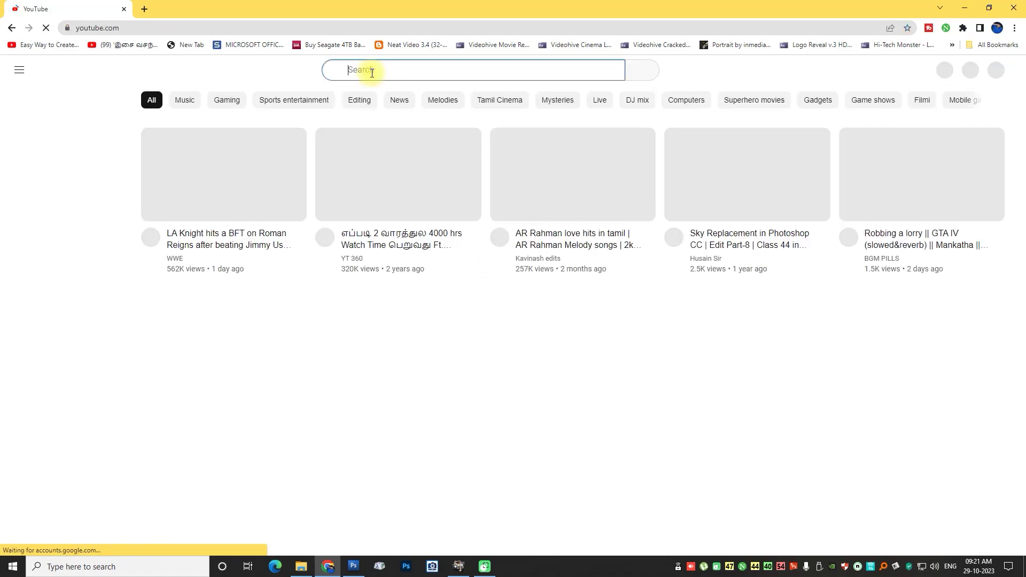
pyautogui.write('ve')
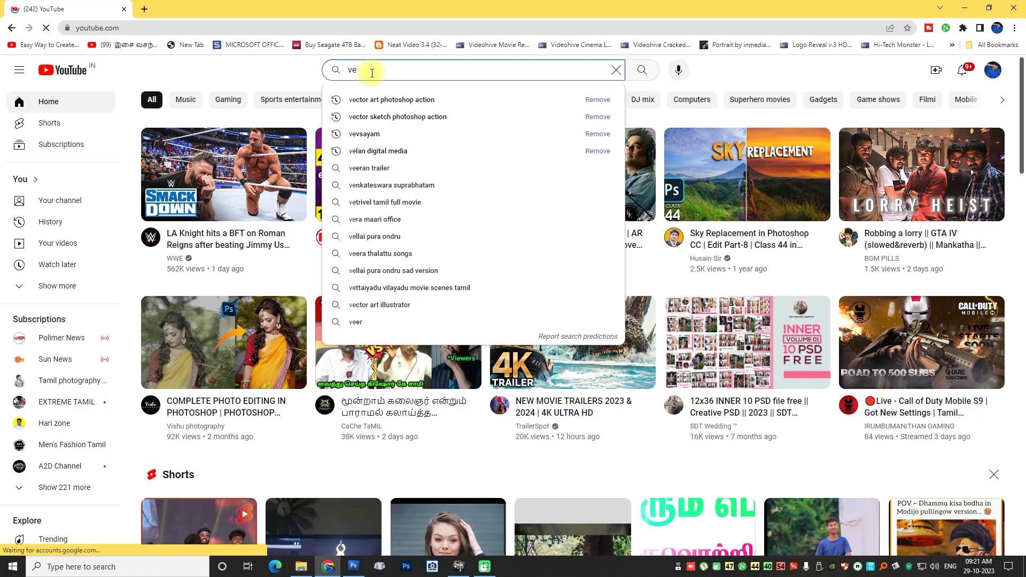
pyautogui.write('lan')
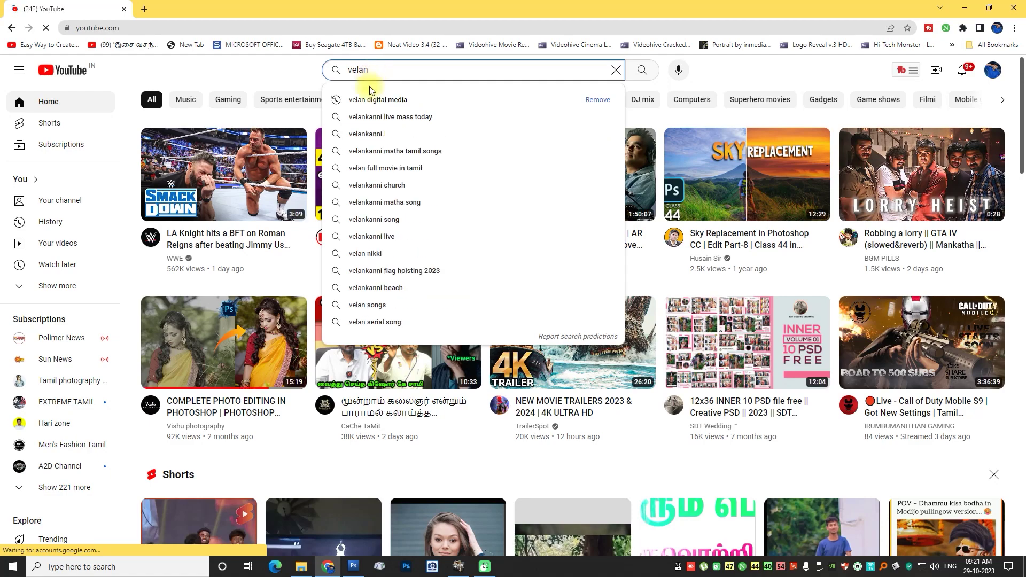
pyautogui.click(370, 103)
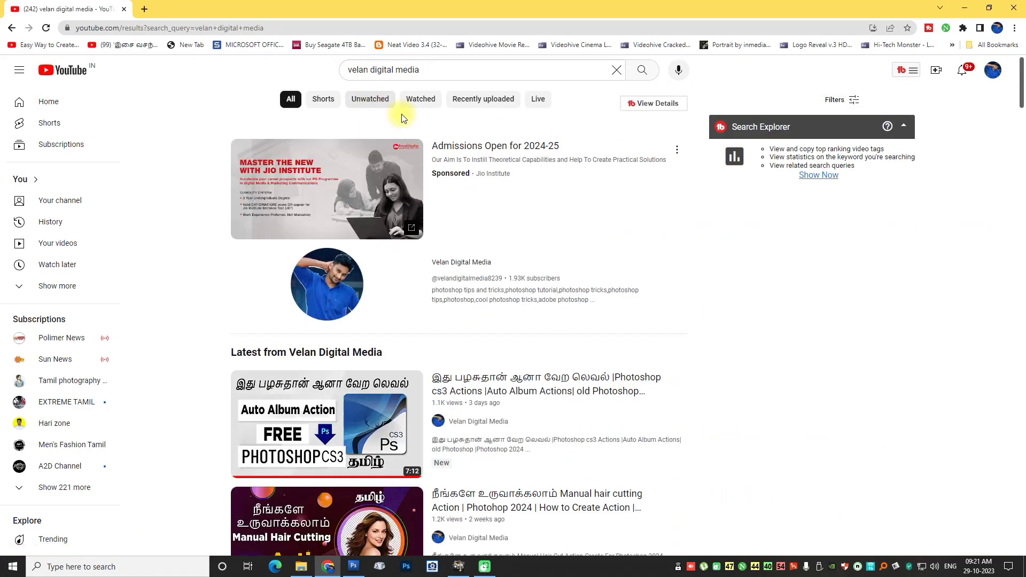
pyautogui.click(469, 266)
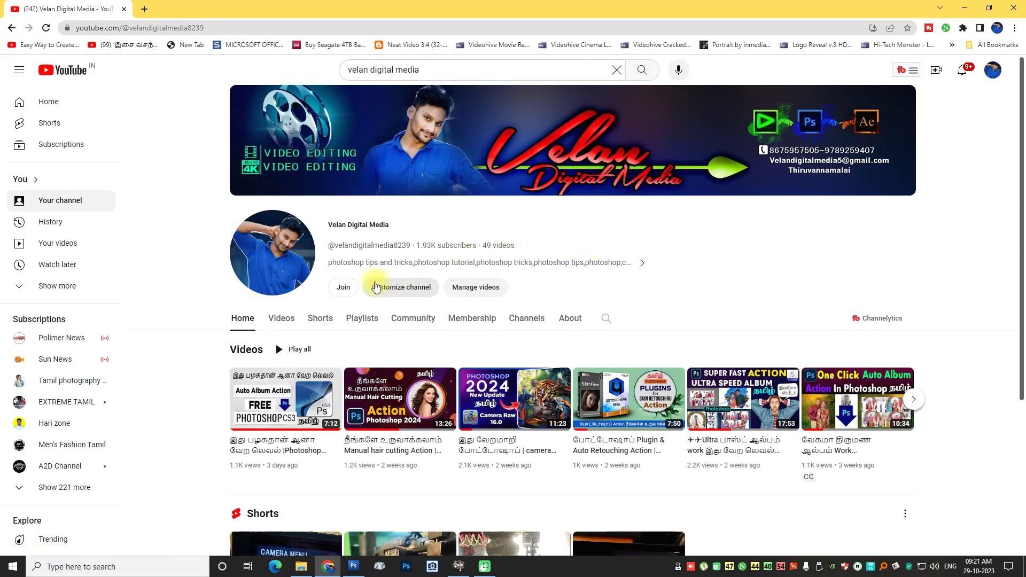
pyautogui.click(340, 292)
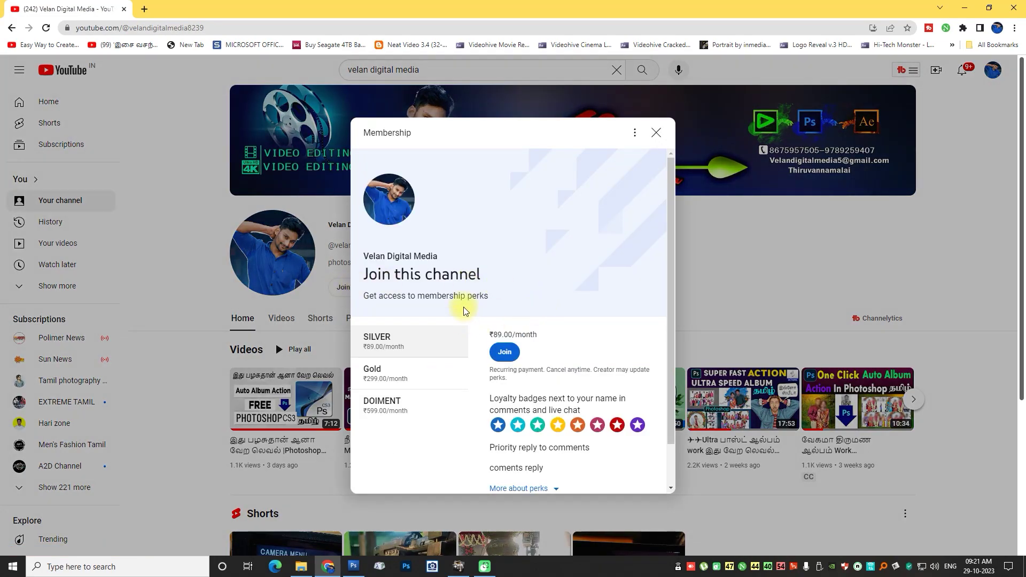
pyautogui.click(390, 378)
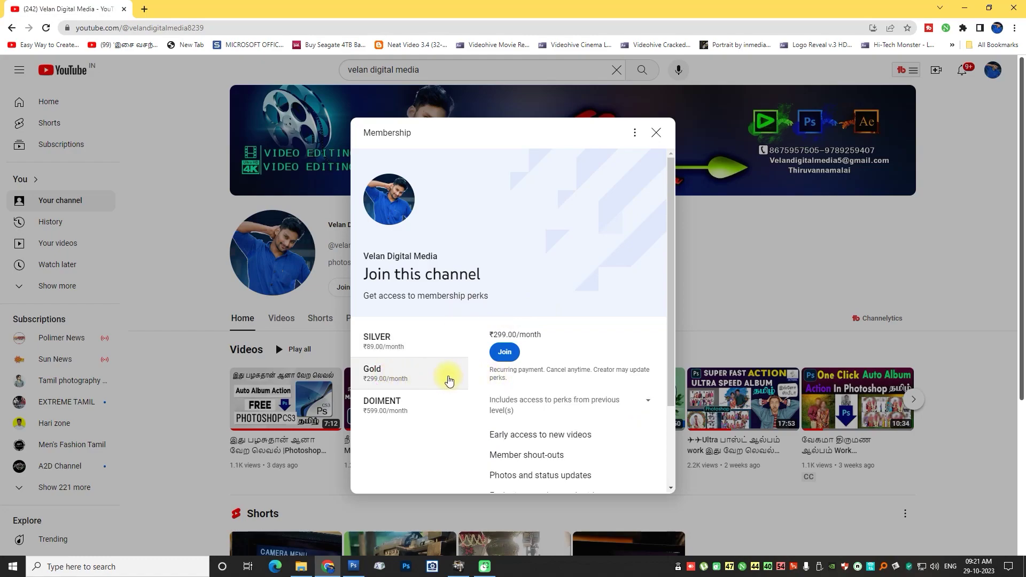
pyautogui.scroll(-1, 669, 393)
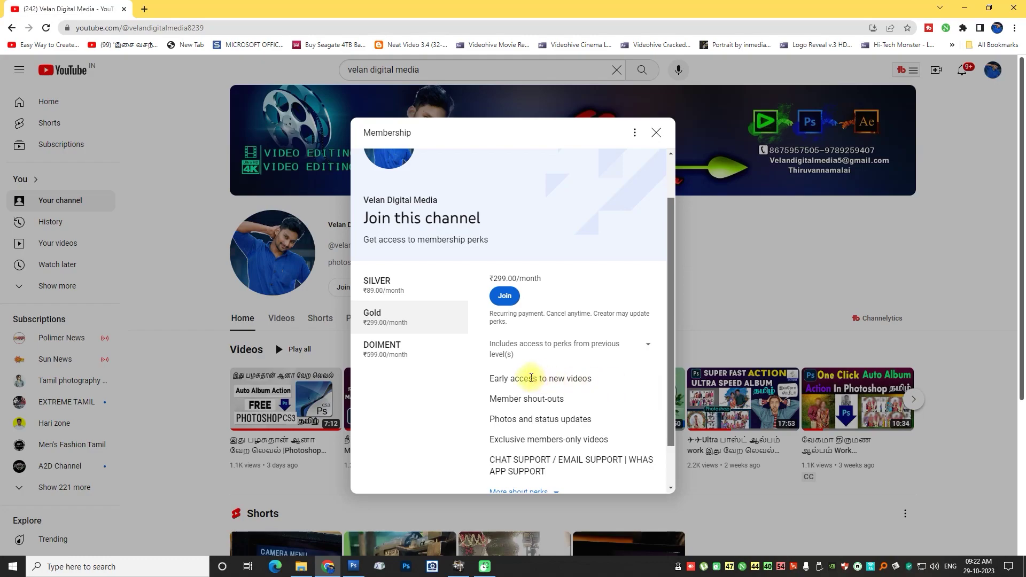
pyautogui.click(656, 132)
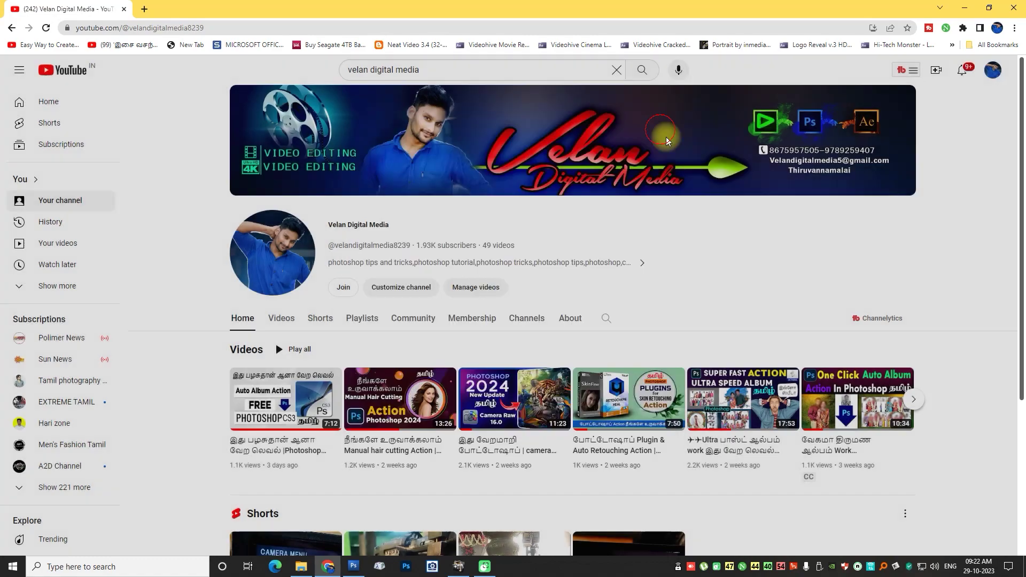